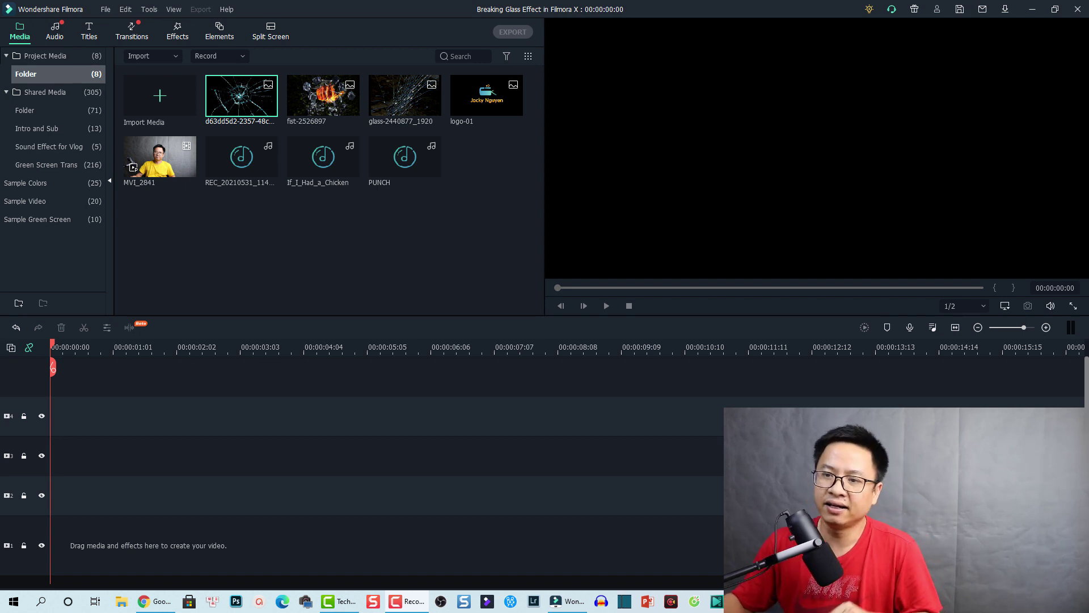
# - Search Google Images for 'glass breaking' in Chrome
pyautogui.click(154, 601)
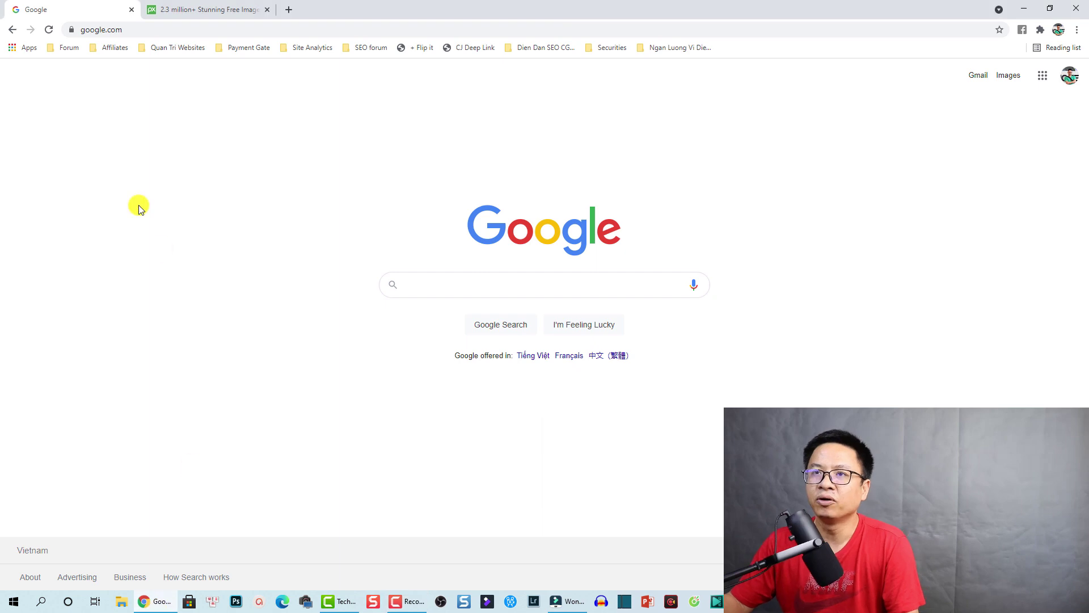
pyautogui.click(459, 279)
pyautogui.write('g')
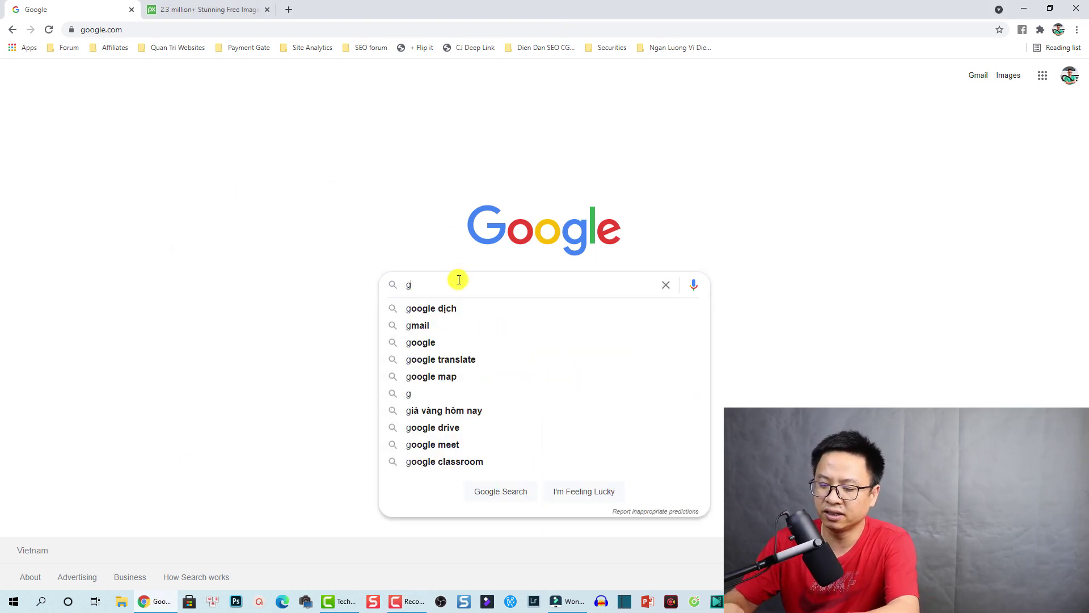
pyautogui.write('lass')
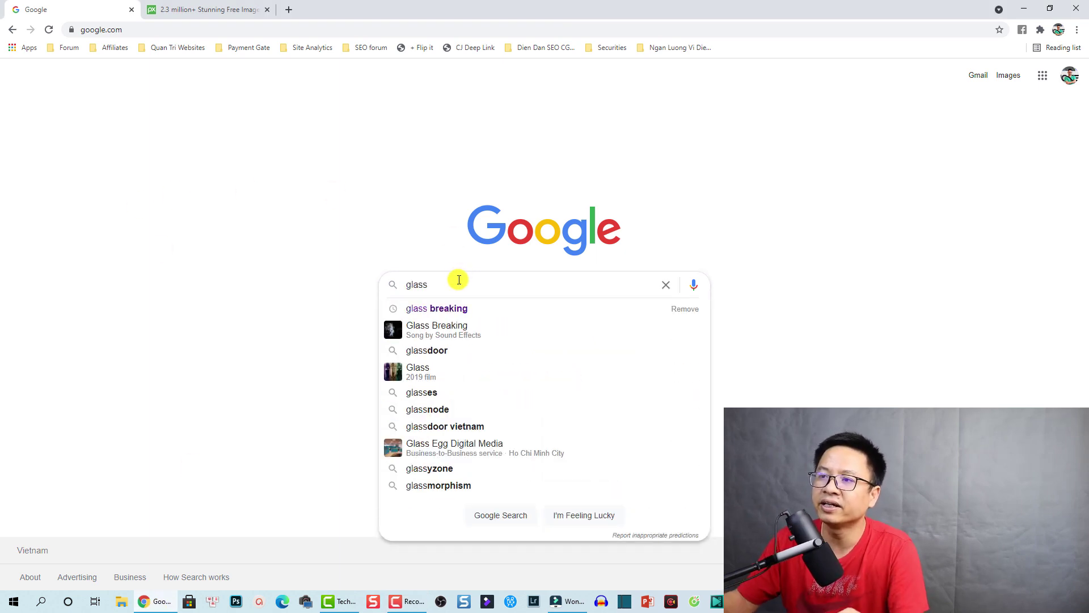
pyautogui.click(440, 308)
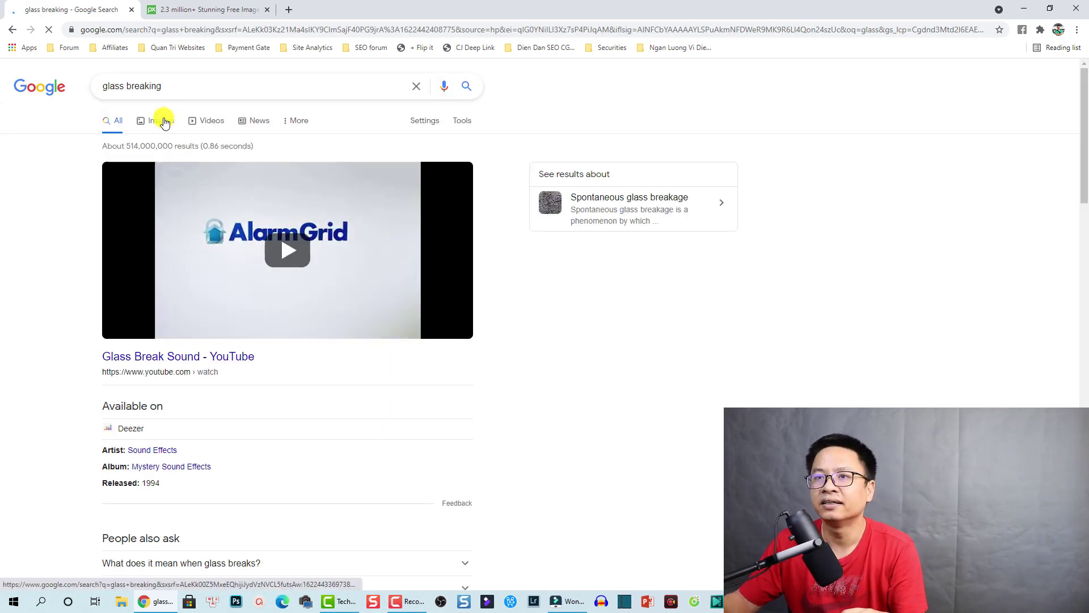
pyautogui.click(164, 123)
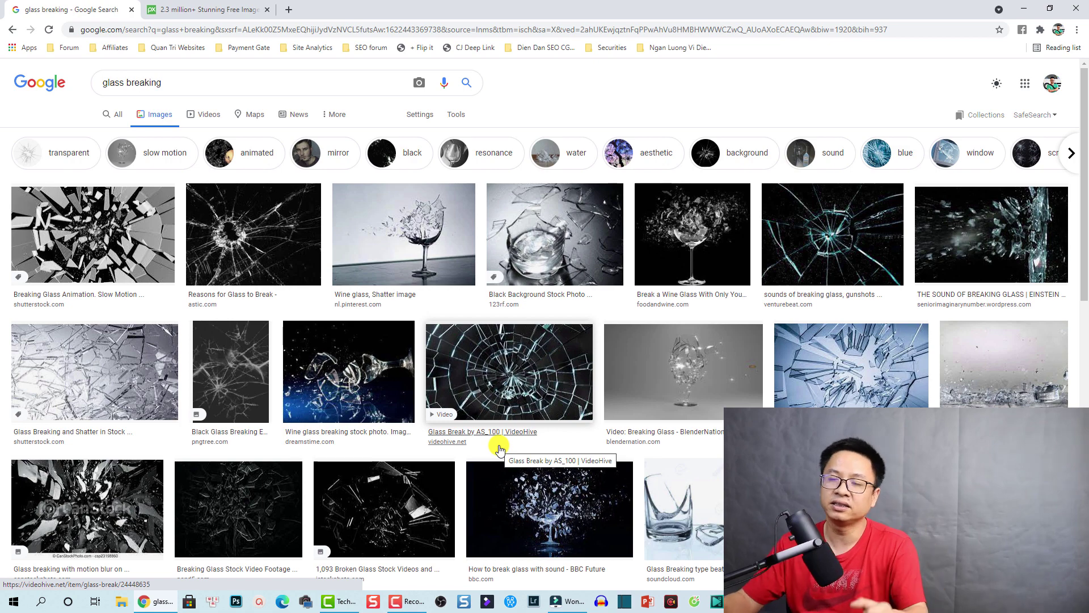
# - Filter the image results to Creative Commons licences, then go to the Pixabay tab
pyautogui.click(456, 114)
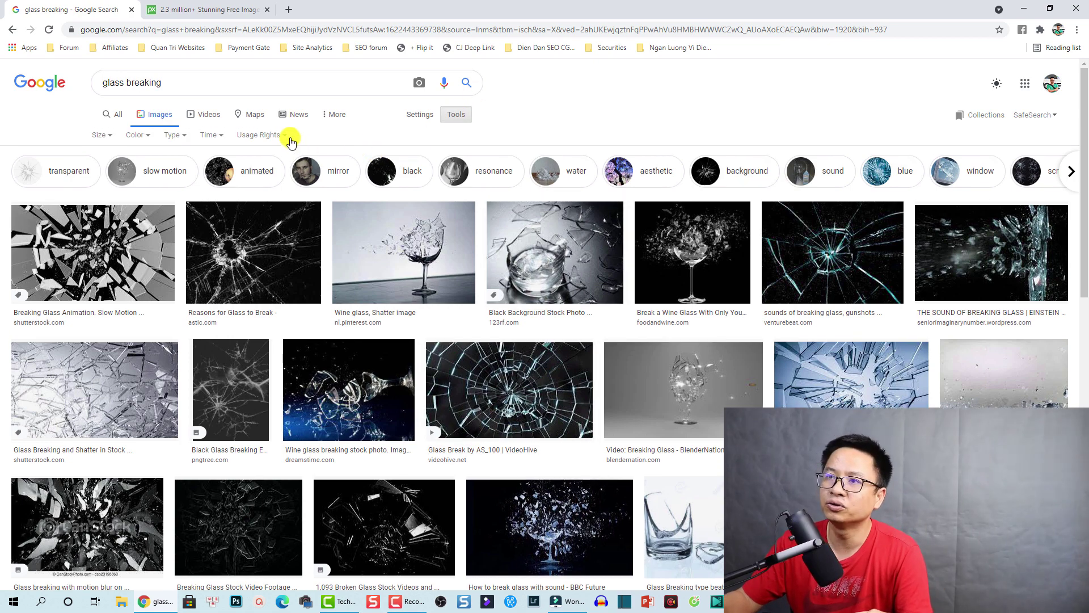
pyautogui.click(278, 136)
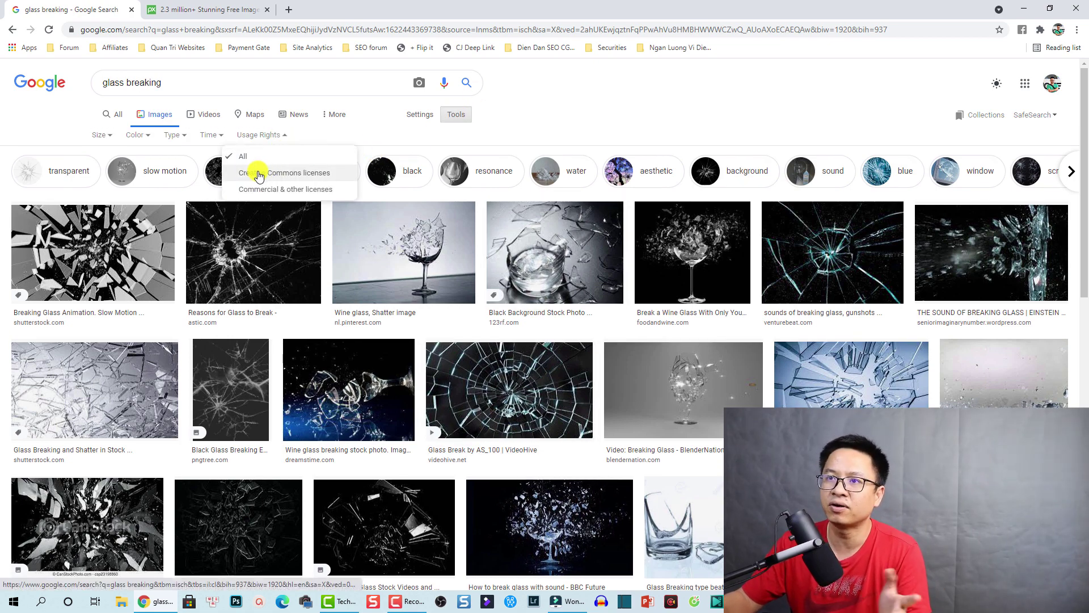
pyautogui.click(259, 174)
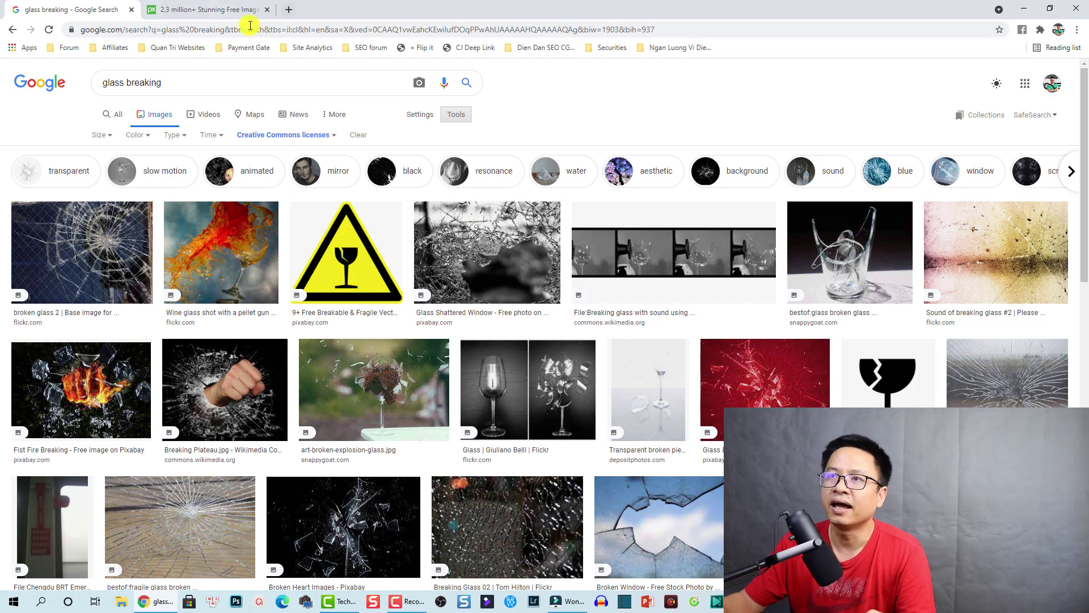
pyautogui.click(219, 11)
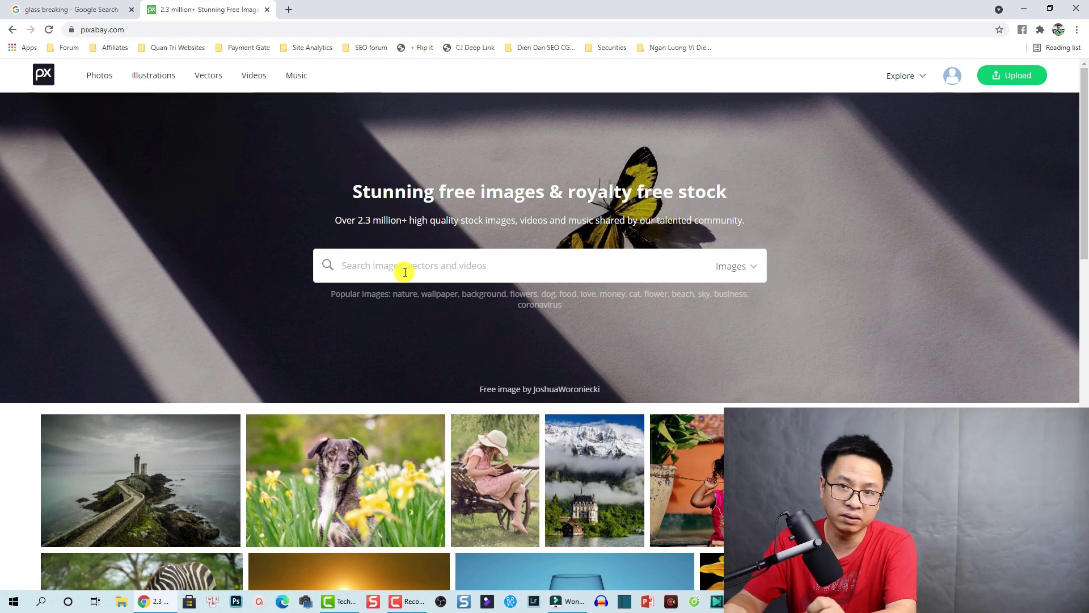
# - Search Pixabay for 'glass breaking', browse the free results, then close Chrome
pyautogui.write('glass ')
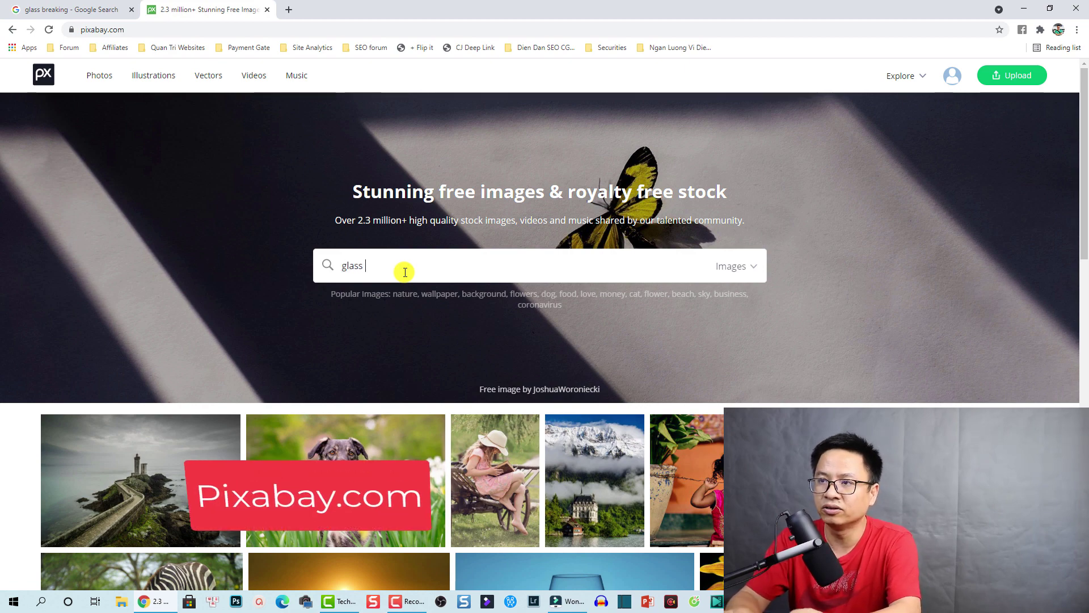
pyautogui.write('break')
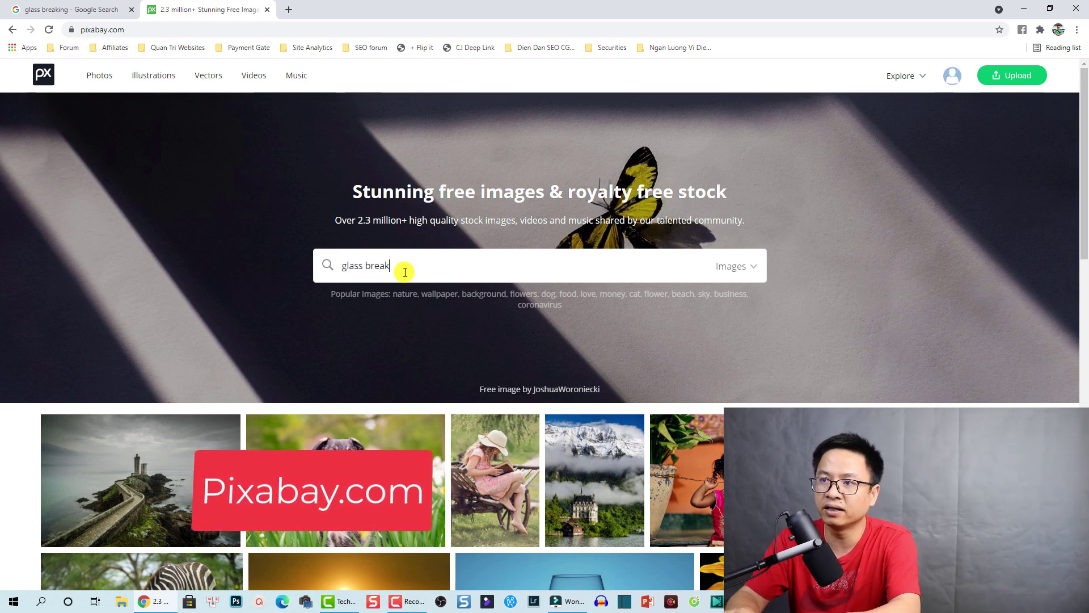
pyautogui.write('ing')
pyautogui.press('Return')
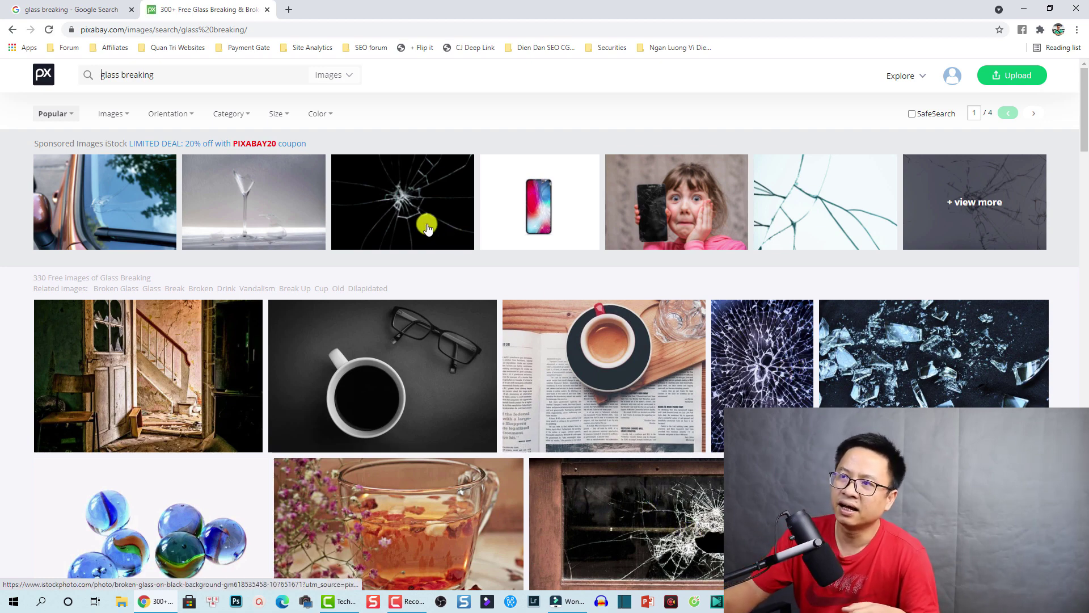
pyautogui.scroll(-5, 389, 304)
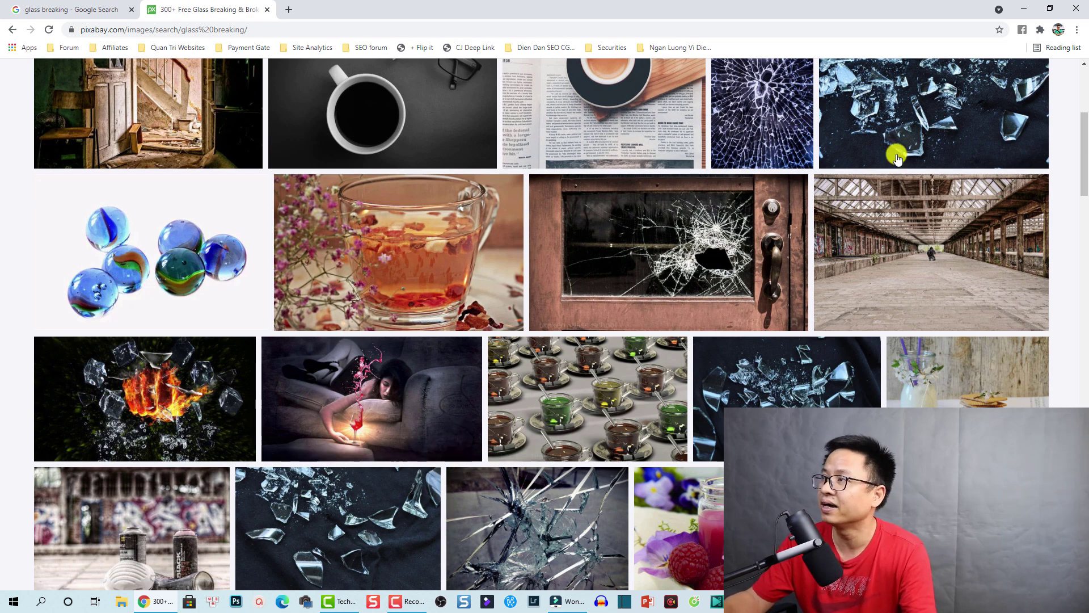
pyautogui.click(1076, 10)
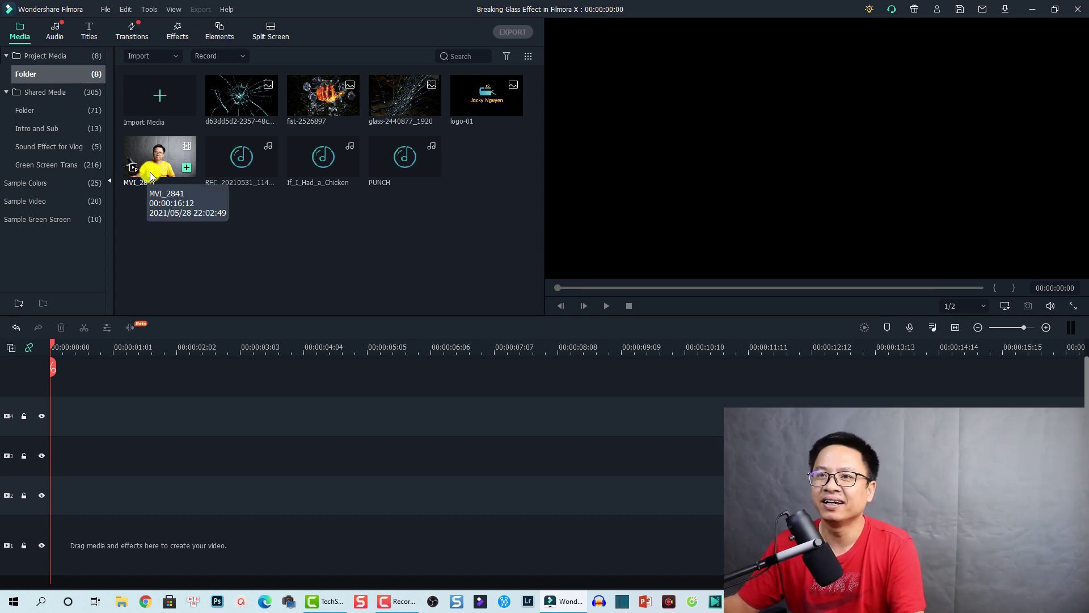
# - Add MVI_2841 to the timeline and park the playhead at the impact, about 00:00:07:09
pyautogui.moveTo(149, 180); pyautogui.dragTo(44, 487)
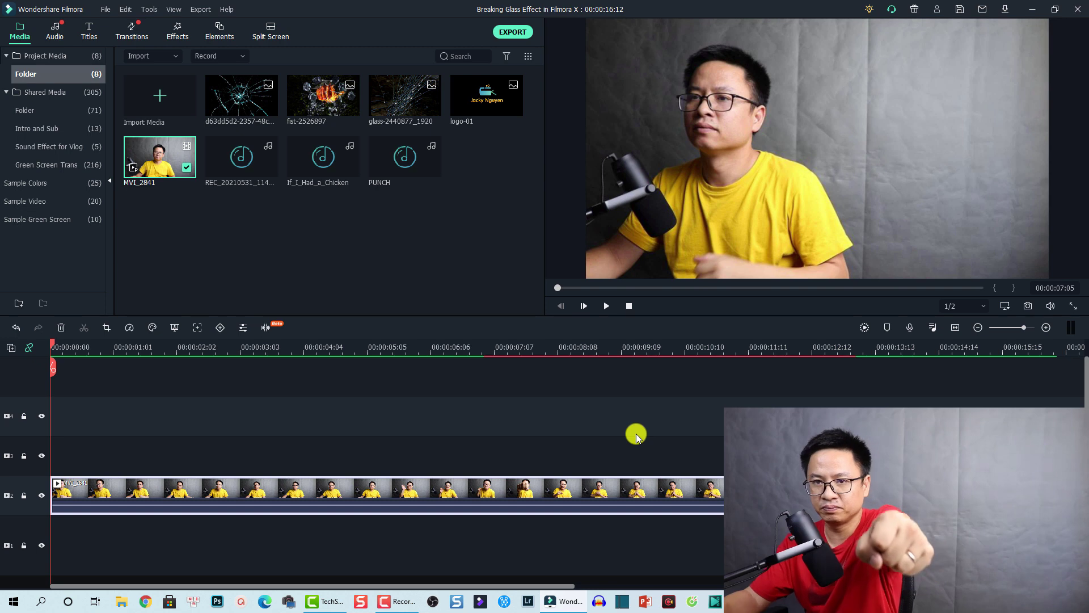
pyautogui.click(526, 350)
pyautogui.moveTo(526, 347)
pyautogui.mouseDown()
pyautogui.moveTo(513, 348)
pyautogui.moveTo(522, 350)
pyautogui.mouseUp()
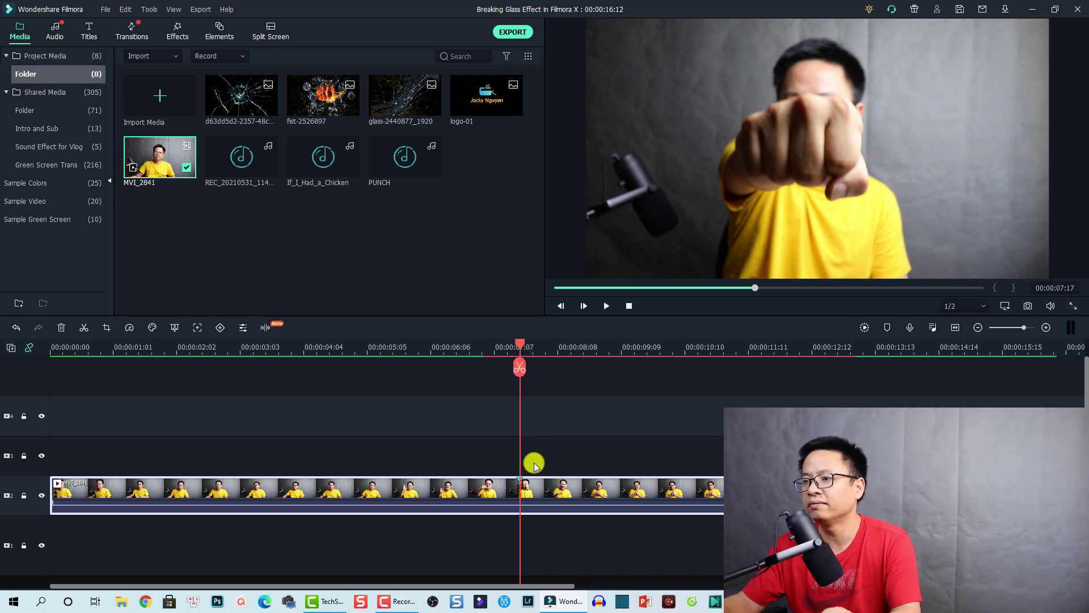
pyautogui.click(500, 348)
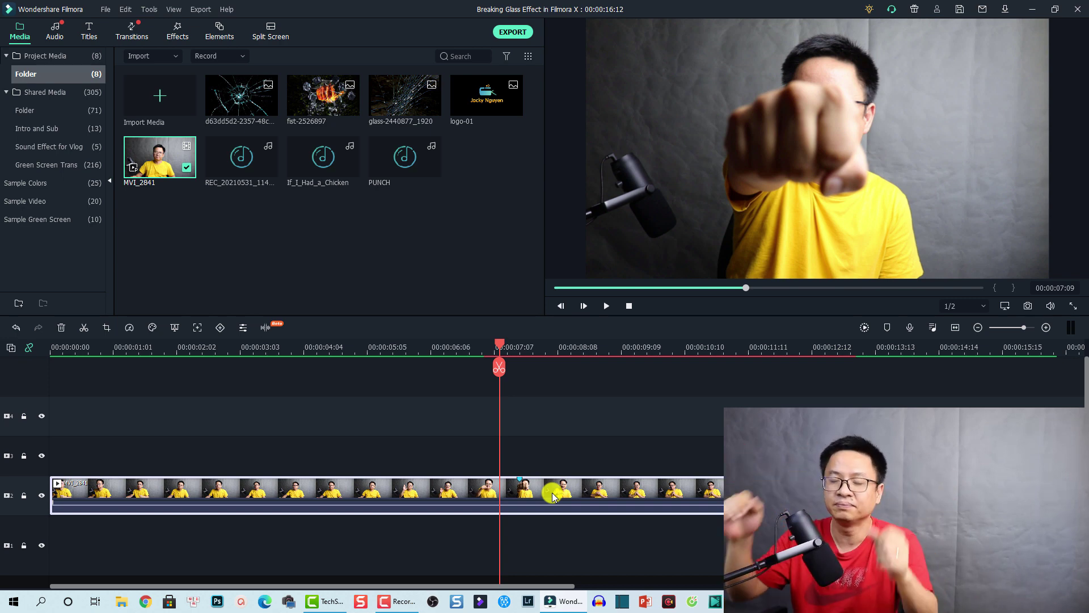
# - Place the d63dd5d2 glass image on track 3 at the playhead and apply Crop to Fit
pyautogui.click(227, 110)
pyautogui.moveTo(226, 110); pyautogui.dragTo(523, 453)
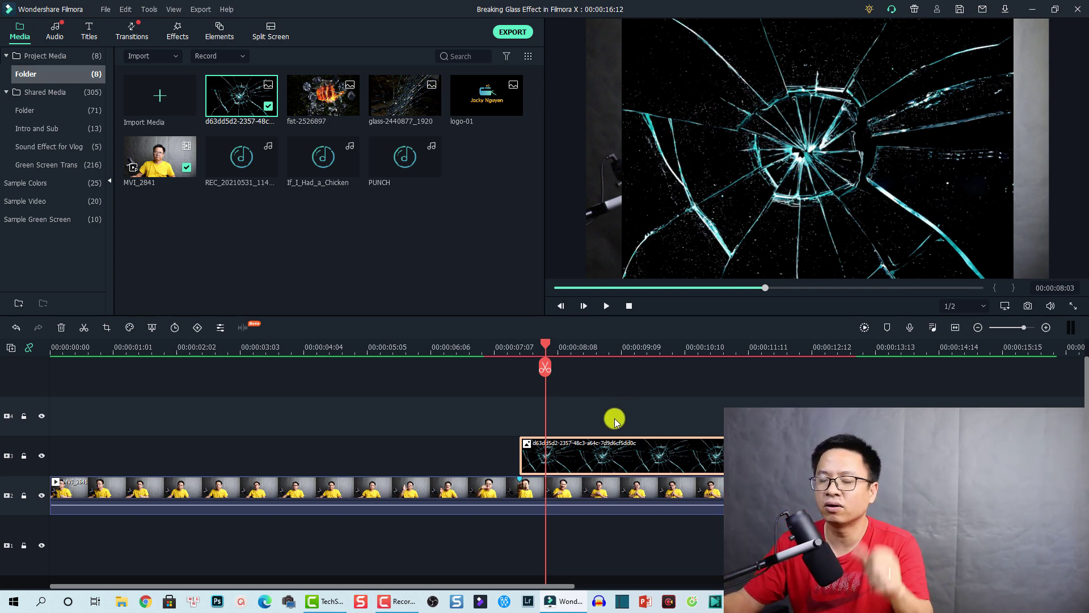
pyautogui.rightClick(570, 449)
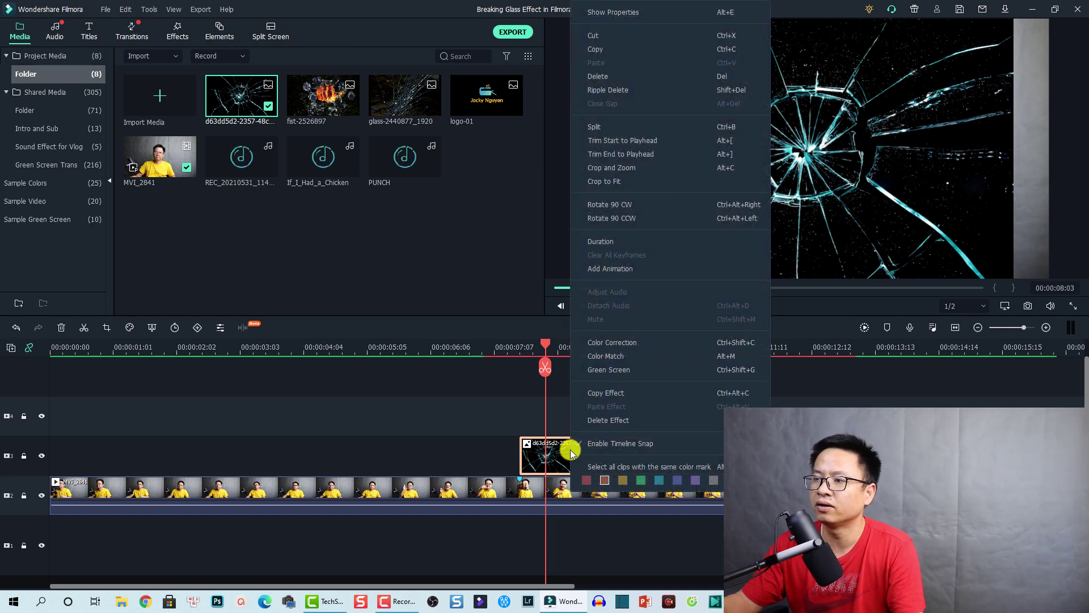
pyautogui.click(610, 185)
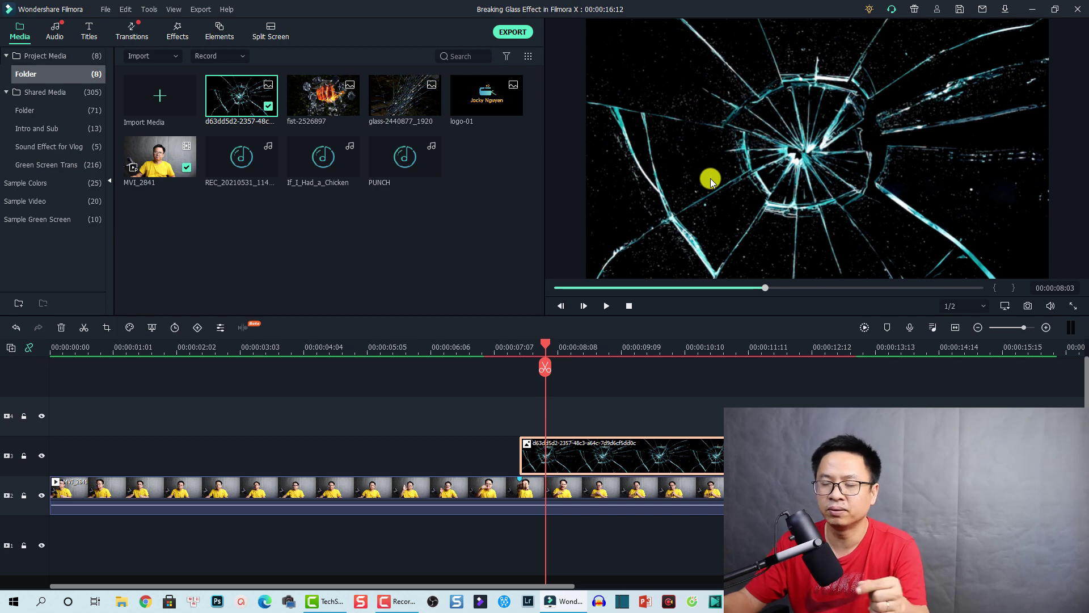
# - Set the glass overlay's Compositing Blending Mode to Screen and confirm with OK
pyautogui.doubleClick(576, 450)
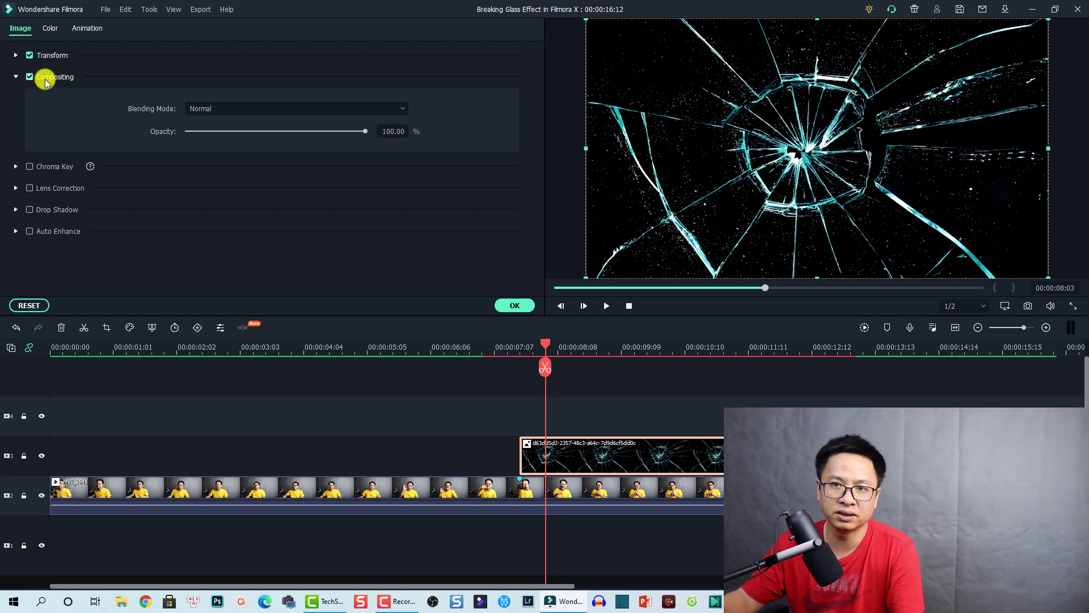
pyautogui.click(16, 77)
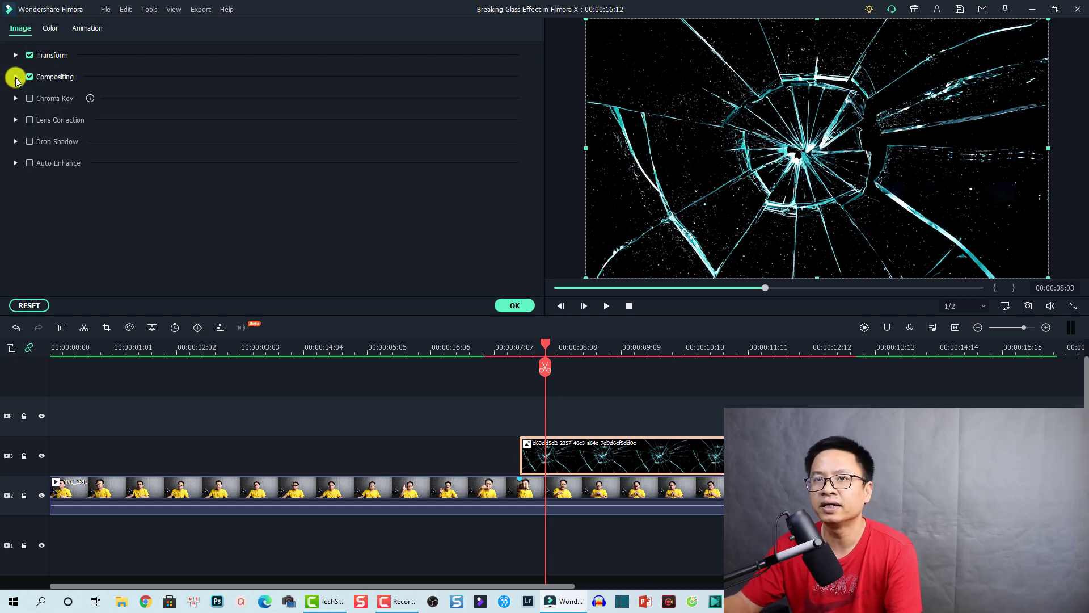
pyautogui.click(16, 77)
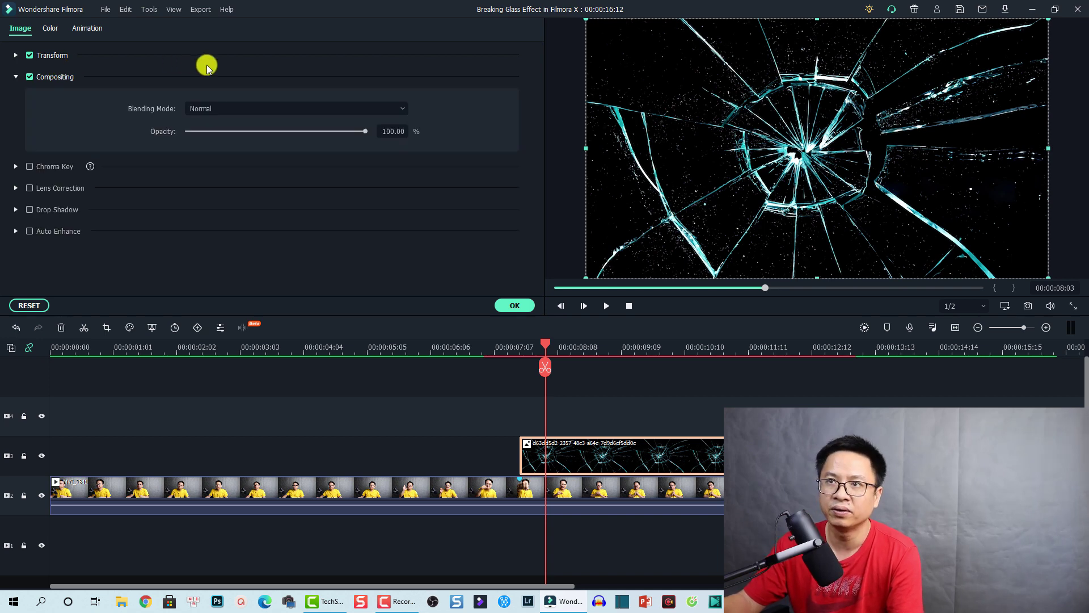
pyautogui.click(245, 112)
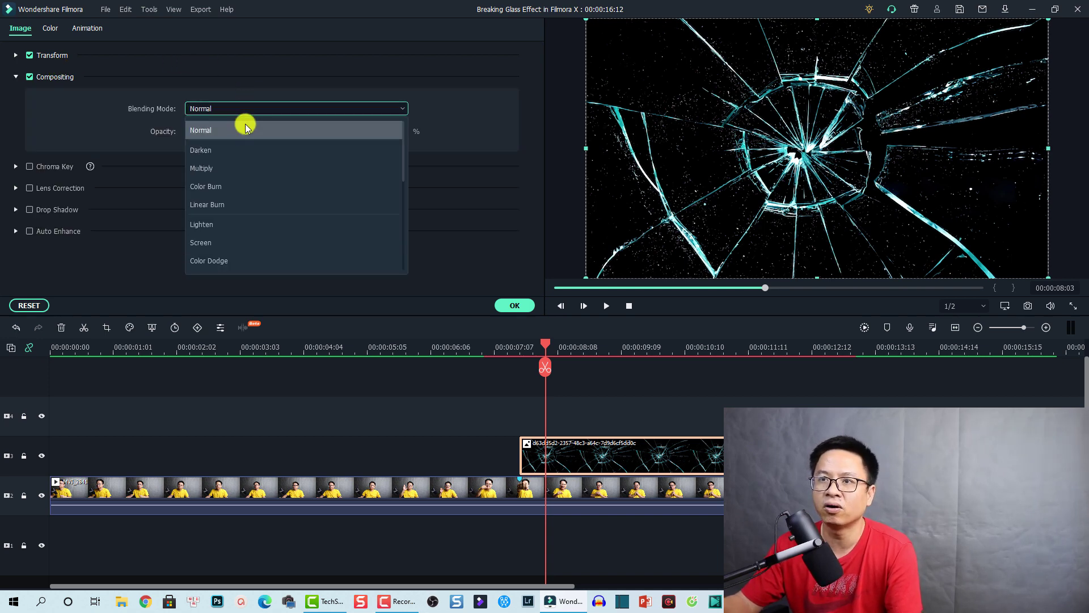
pyautogui.click(211, 242)
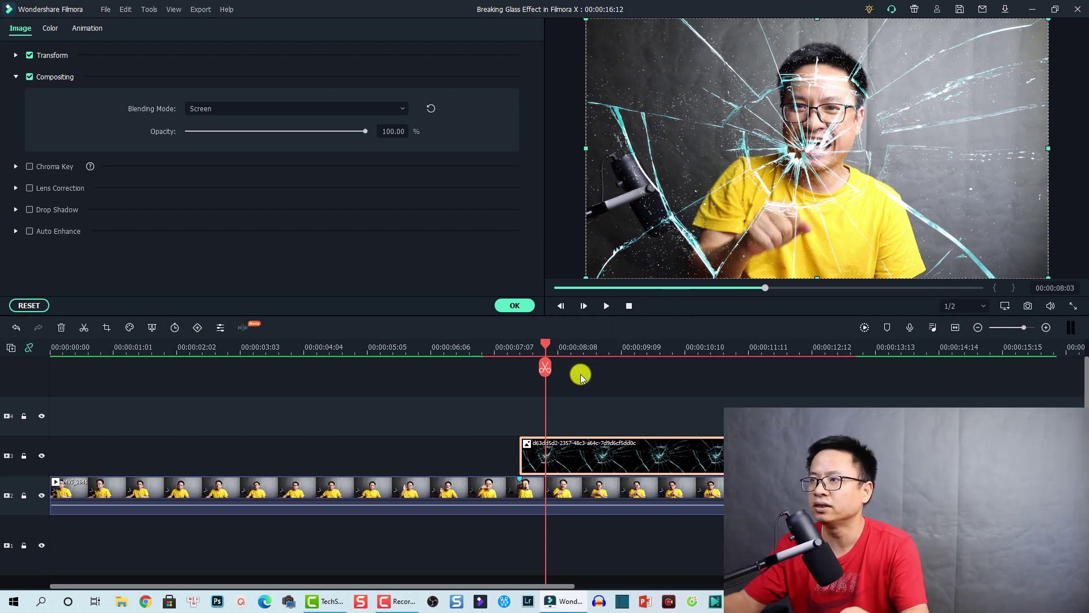
pyautogui.moveTo(543, 347); pyautogui.dragTo(521, 350)
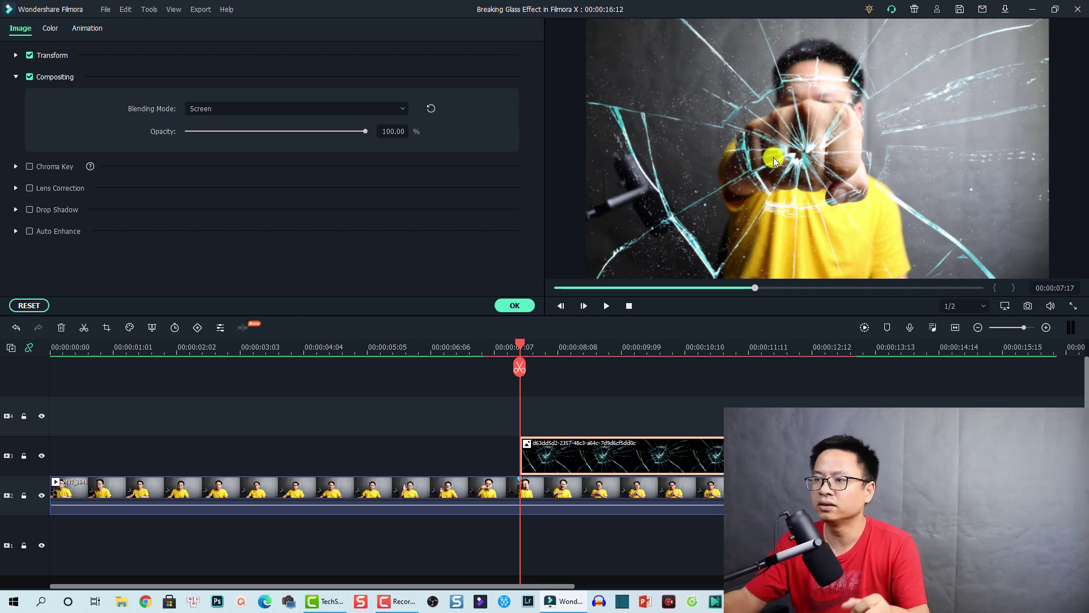
pyautogui.click(778, 187)
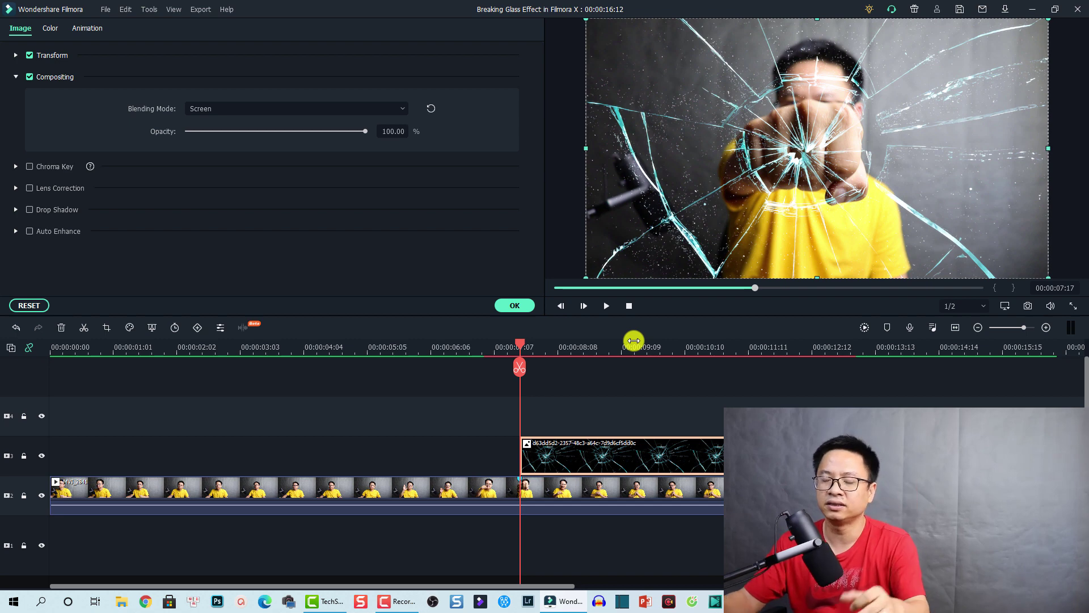
pyautogui.click(515, 306)
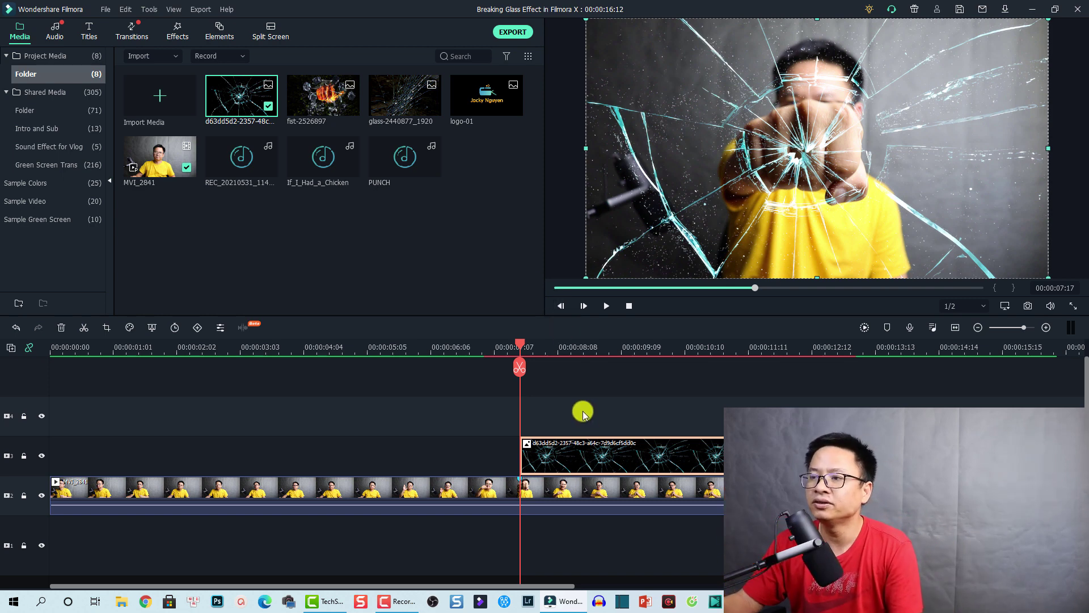
# - Drop the Up-Down 1 shake filter onto a new track at the punch impact
pyautogui.click(181, 35)
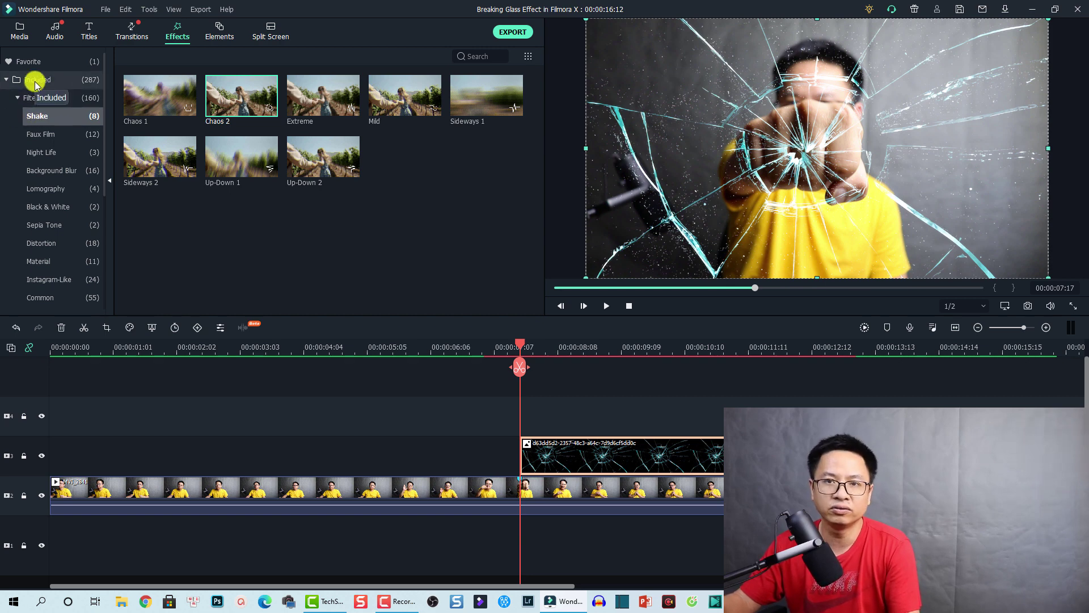
pyautogui.click(220, 171)
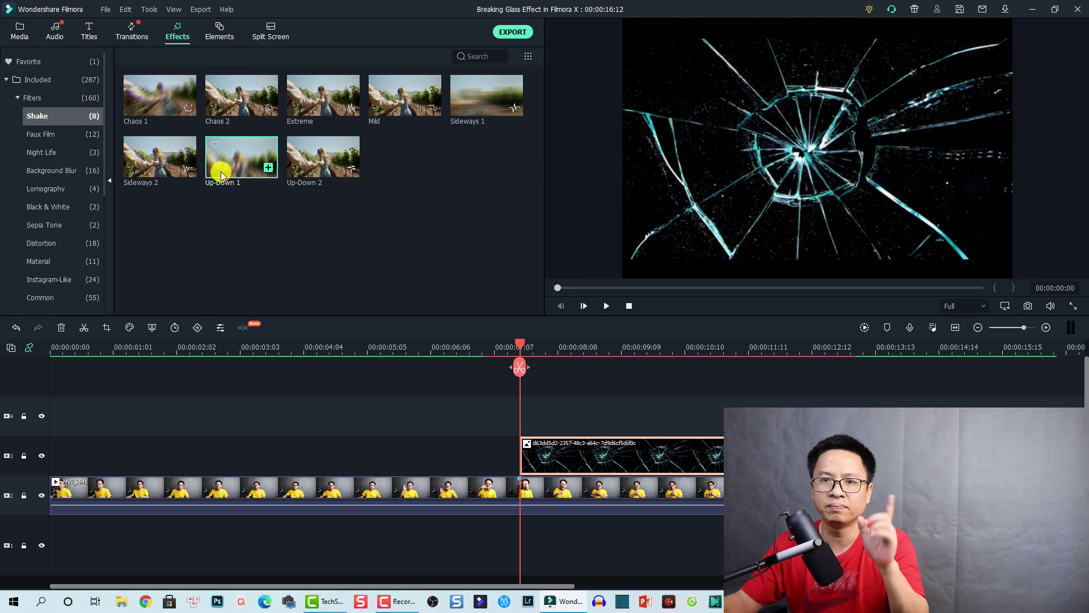
pyautogui.moveTo(223, 168); pyautogui.dragTo(533, 432)
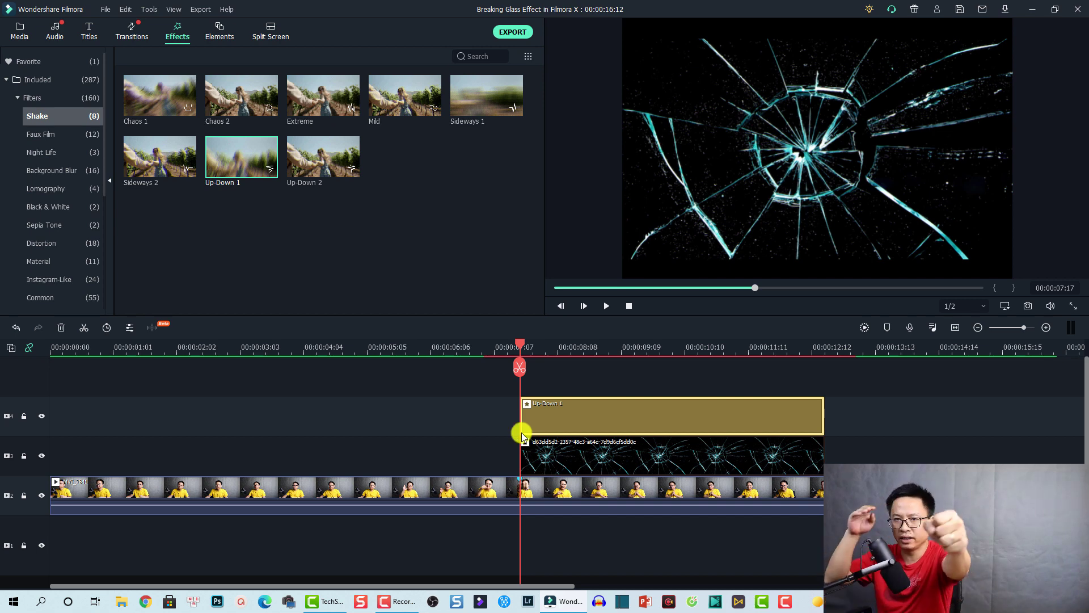
# - Trim the Up-Down 1 shake to end at about 07:23 and open its settings
pyautogui.click(540, 355)
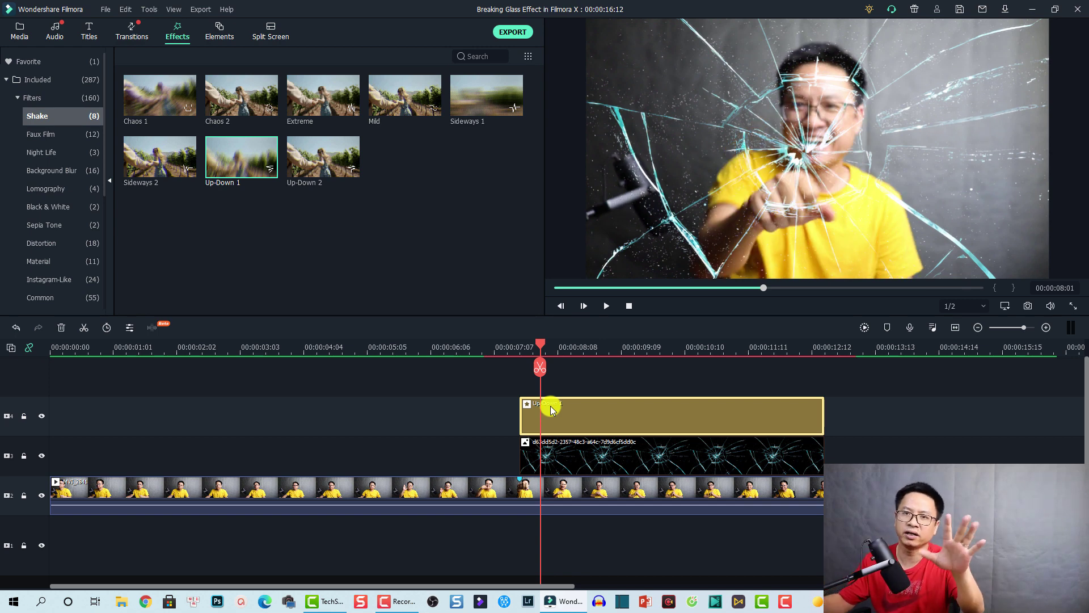
pyautogui.moveTo(540, 345); pyautogui.dragTo(535, 345)
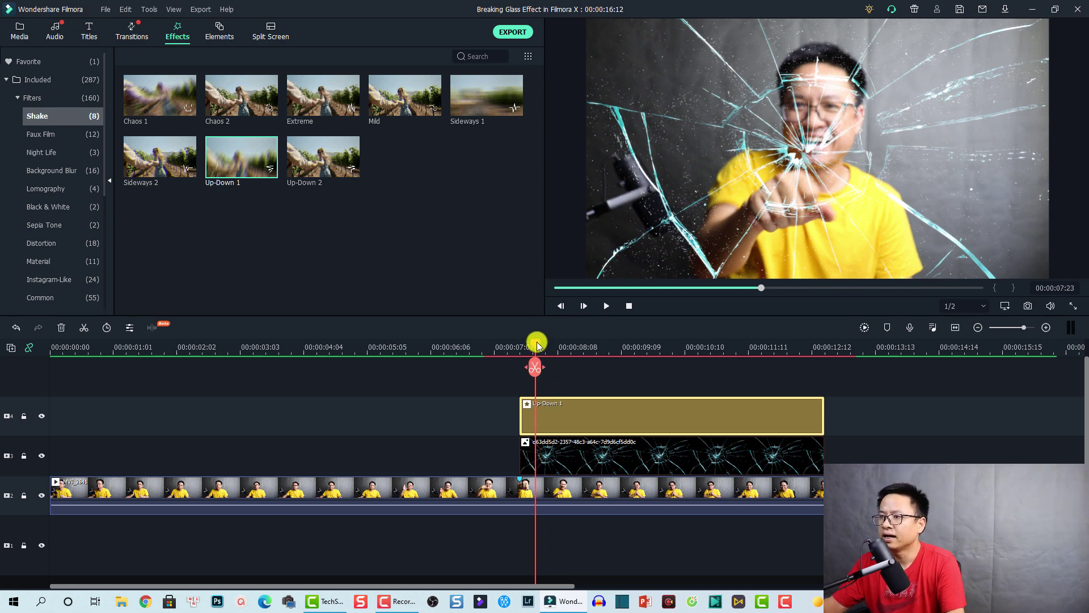
pyautogui.click(542, 369)
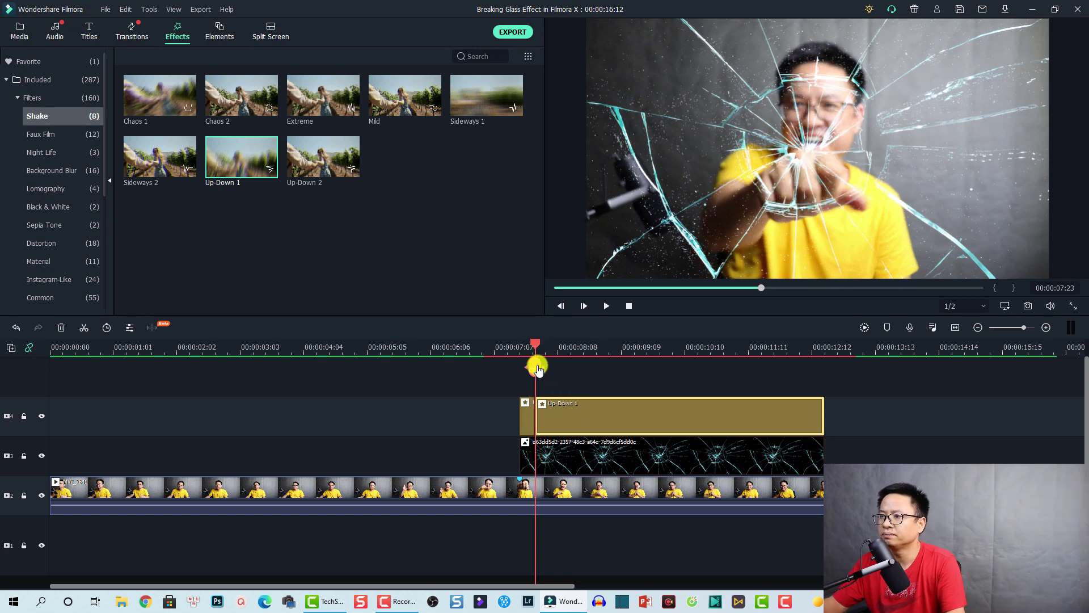
pyautogui.press('Delete')
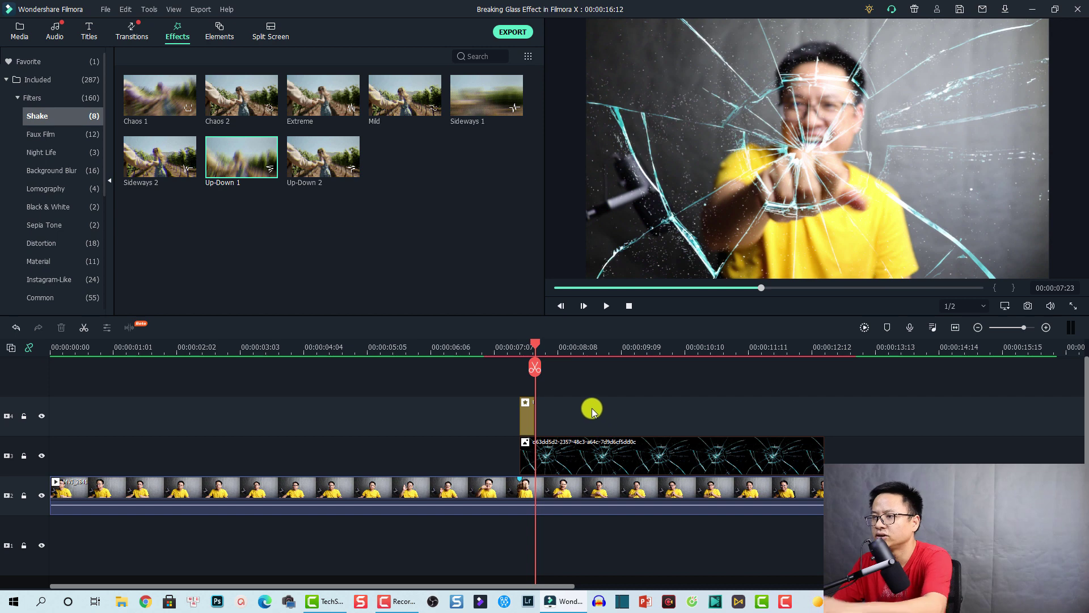
pyautogui.click(522, 347)
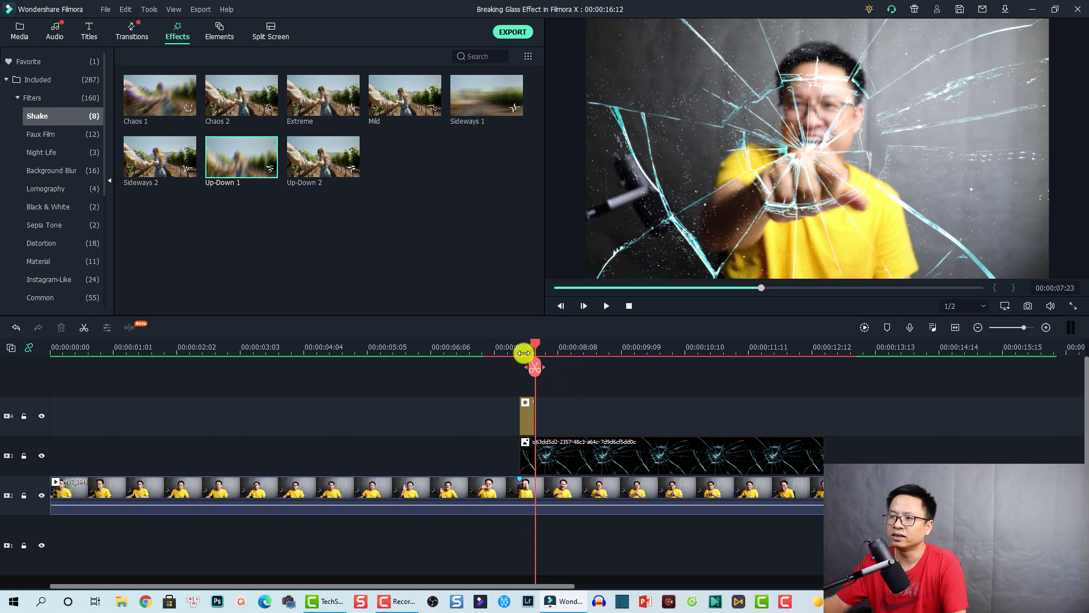
pyautogui.doubleClick(527, 414)
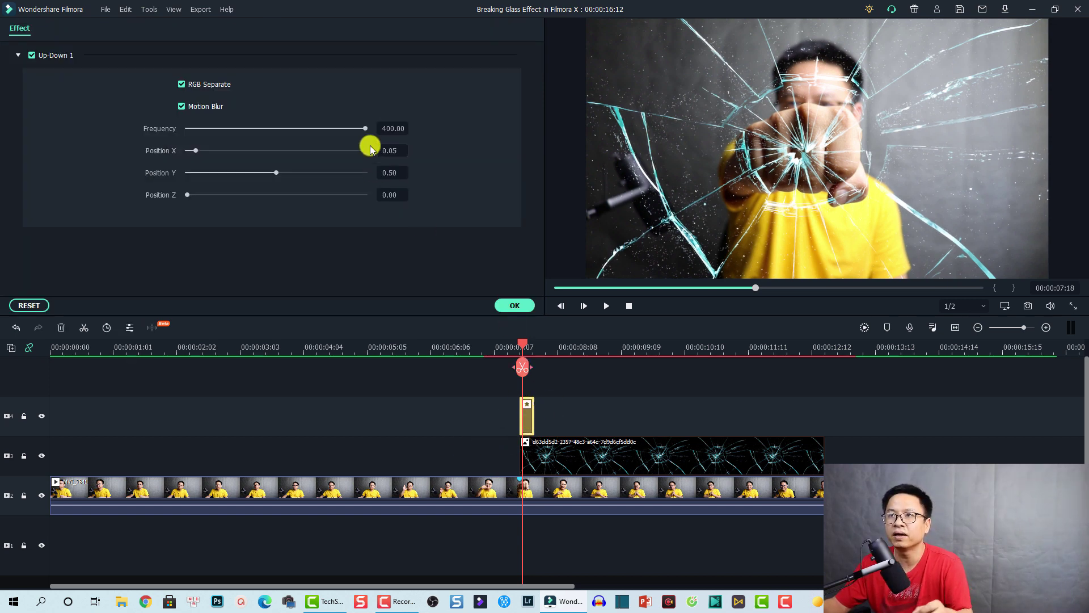
pyautogui.moveTo(367, 126)
pyautogui.mouseDown()
pyautogui.moveTo(280, 123)
pyautogui.moveTo(377, 129)
pyautogui.mouseUp()
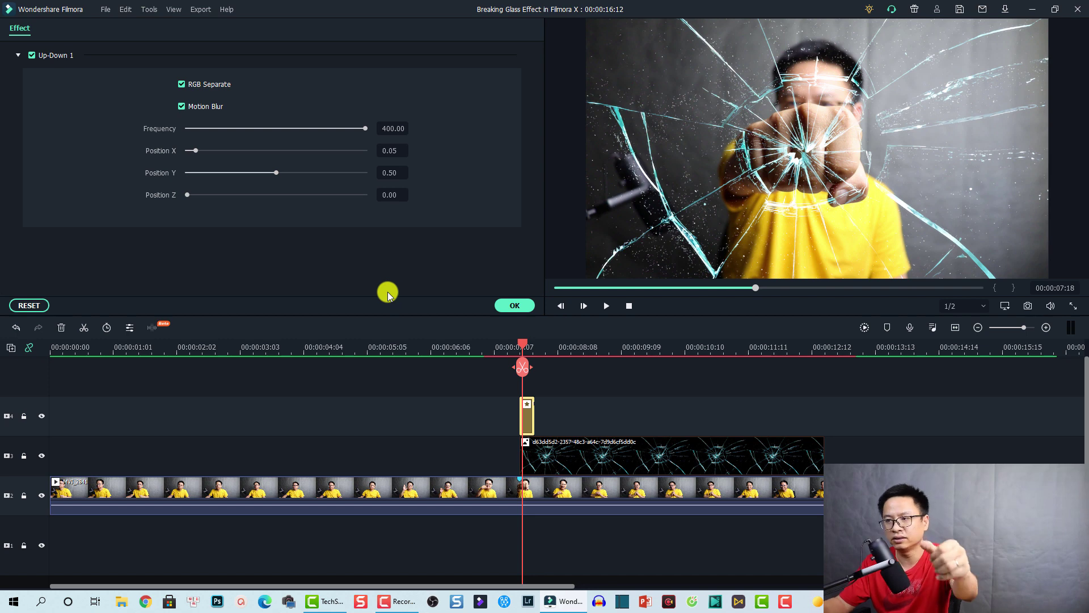
pyautogui.click(514, 306)
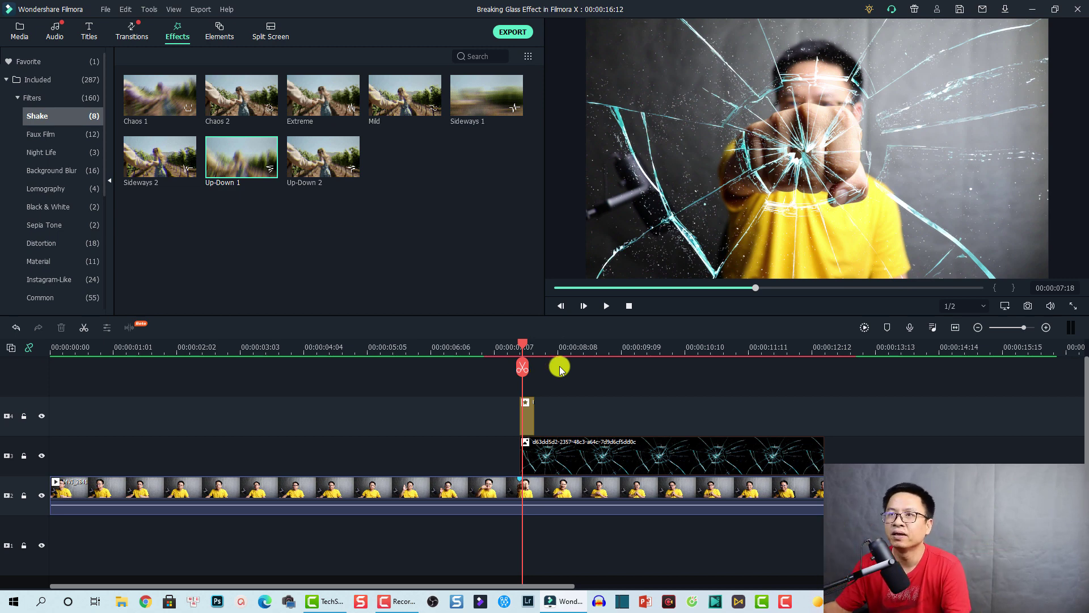
# - Place the Martial Arts Pack's Kung Fu Burst element on a new track near the impact
pyautogui.click(220, 31)
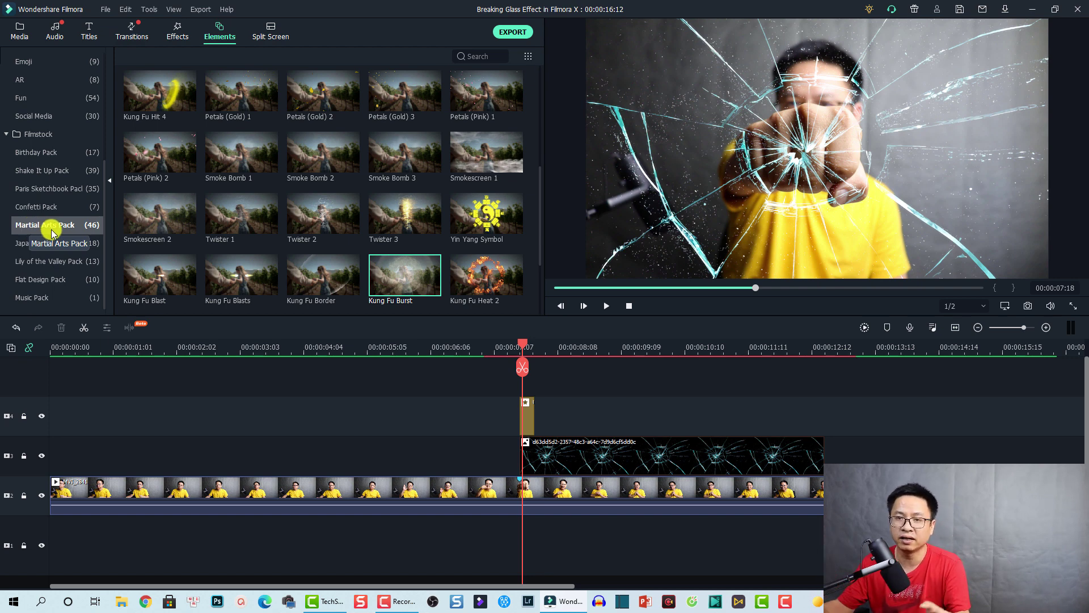
pyautogui.click(391, 292)
pyautogui.moveTo(390, 291); pyautogui.dragTo(518, 395)
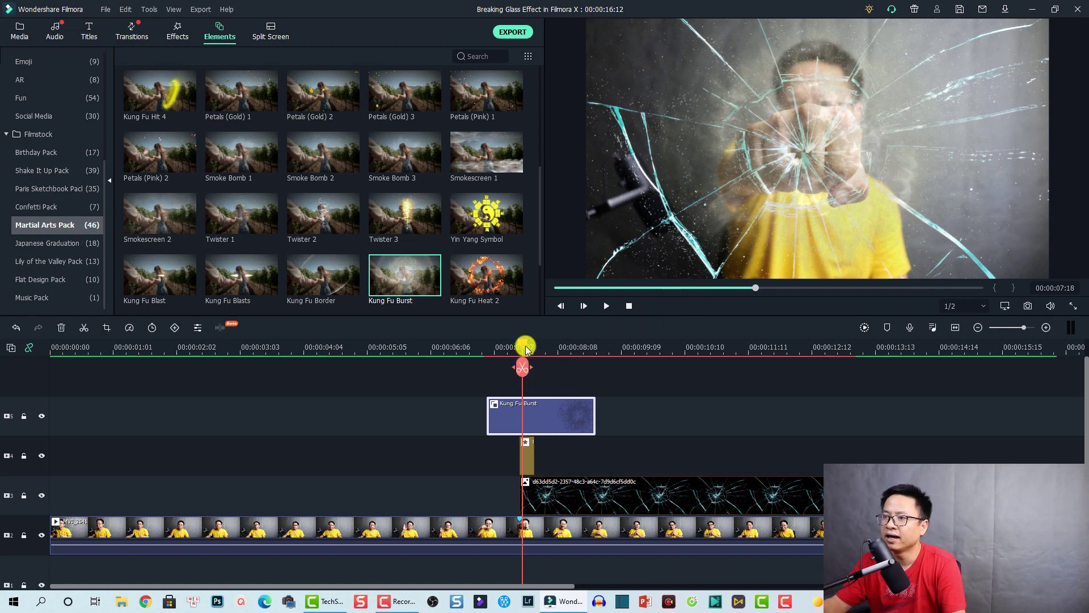
# - Trim Kung Fu Burst to span only 07:17 to 07:23, deleting both outer pieces
pyautogui.moveTo(525, 346); pyautogui.dragTo(520, 347)
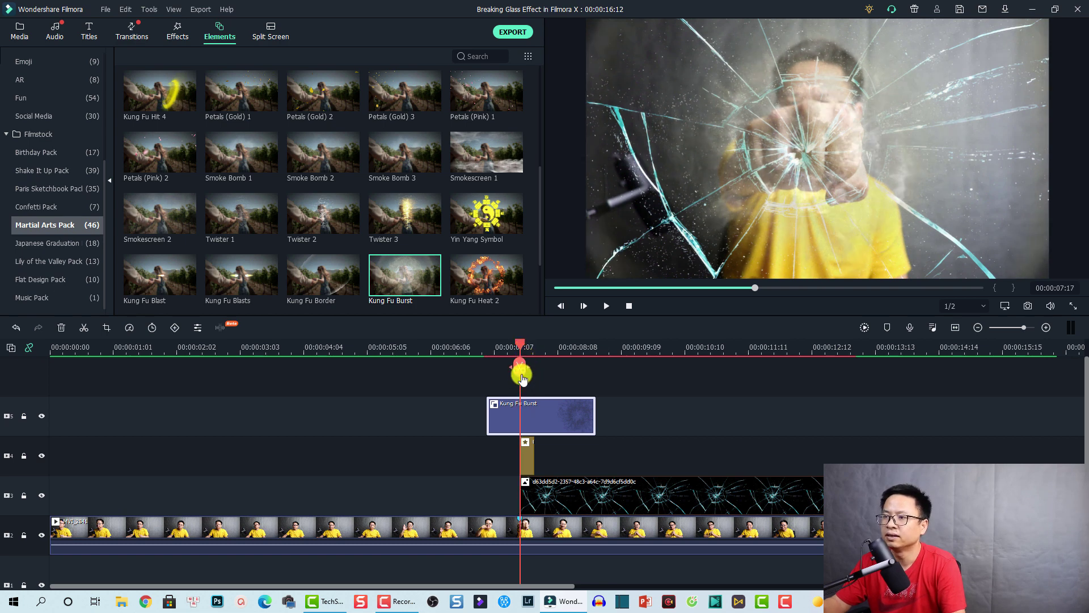
pyautogui.click(520, 367)
pyautogui.click(502, 425)
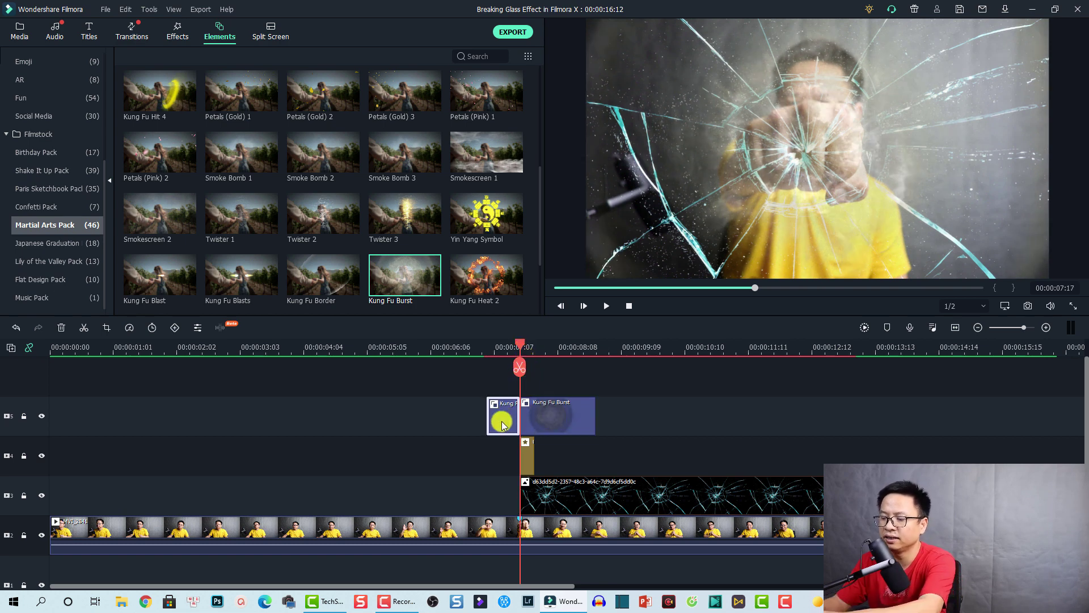
pyautogui.press('Delete')
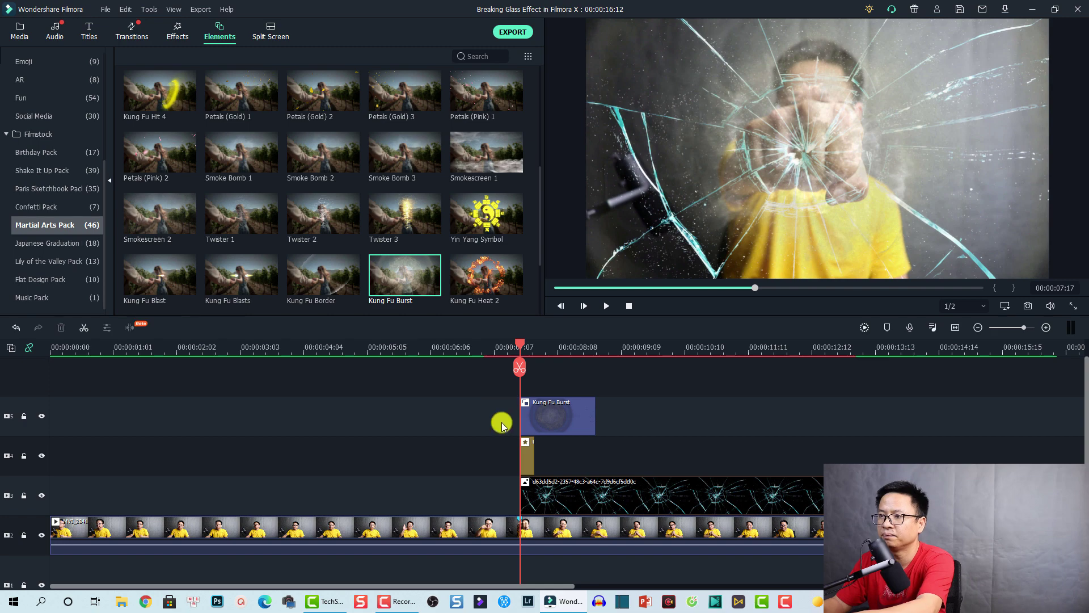
pyautogui.click(537, 353)
pyautogui.click(546, 407)
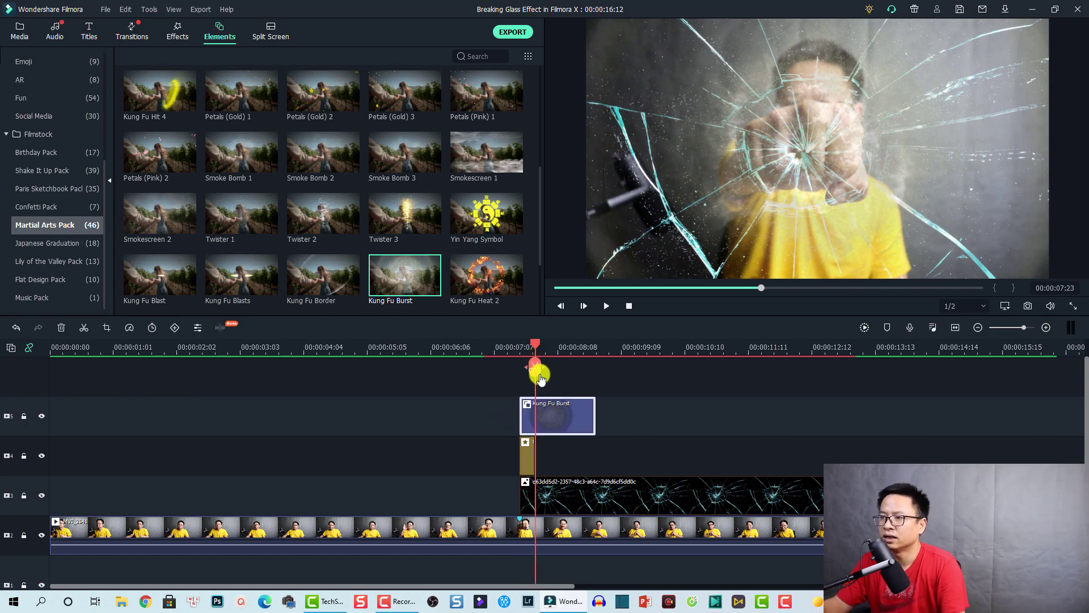
pyautogui.click(536, 370)
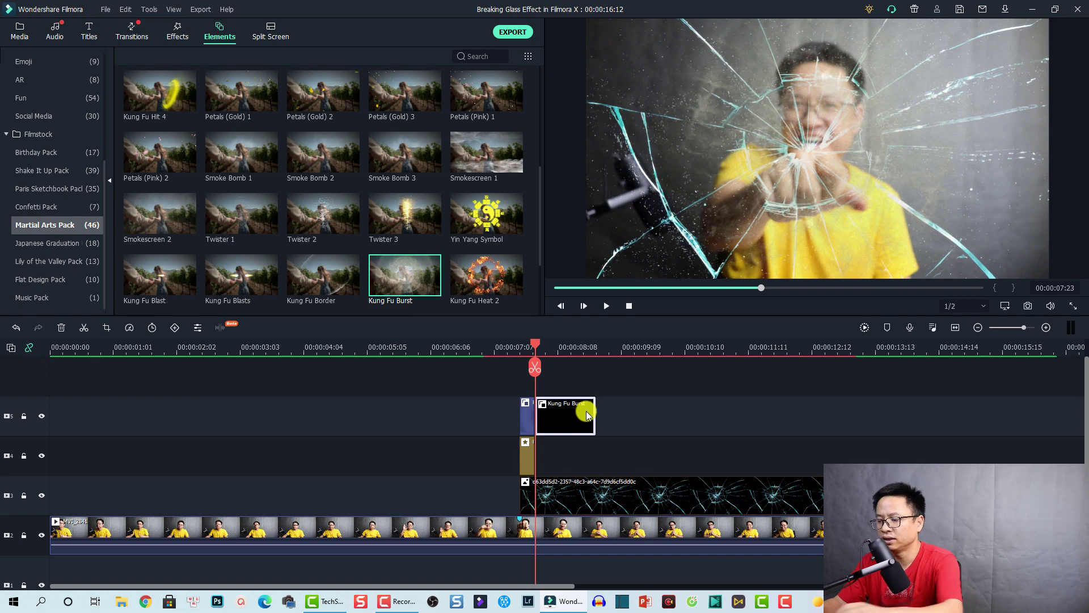
pyautogui.press('Delete')
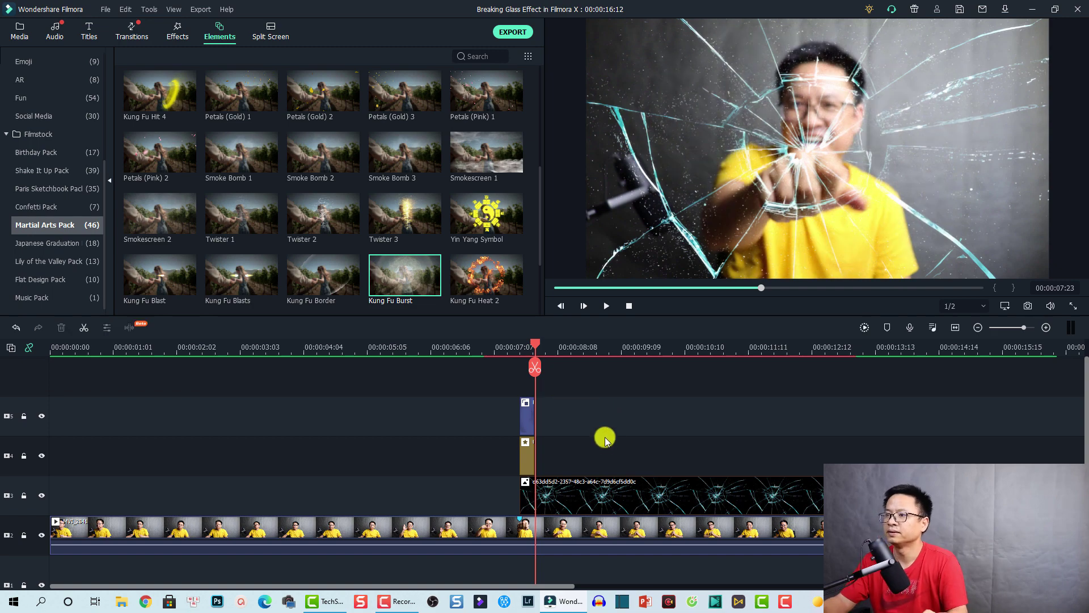
pyautogui.moveTo(535, 347); pyautogui.dragTo(515, 350)
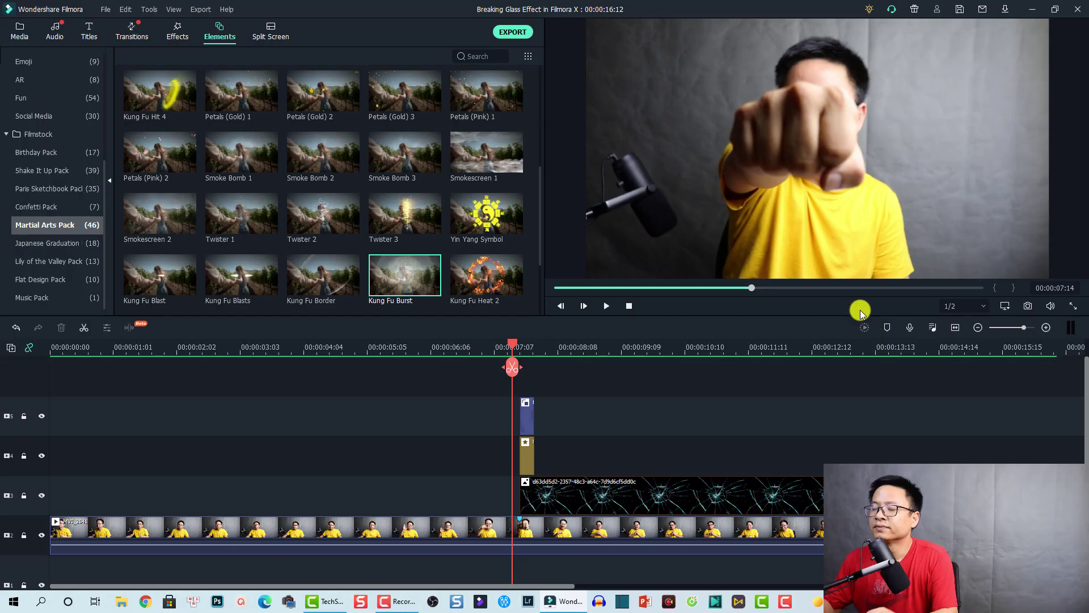
pyautogui.click(454, 348)
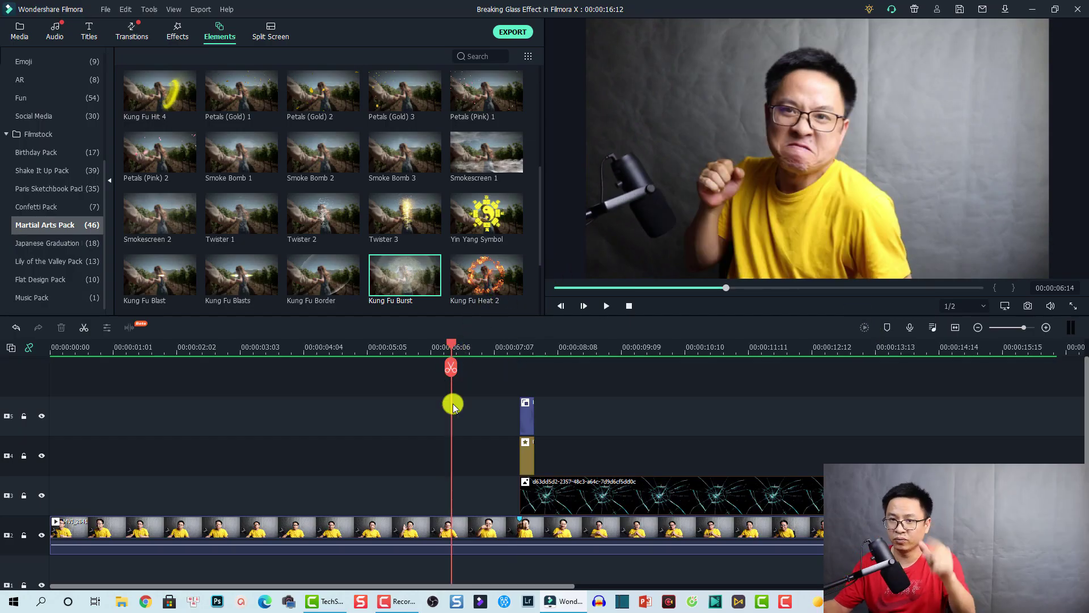
pyautogui.press('space')
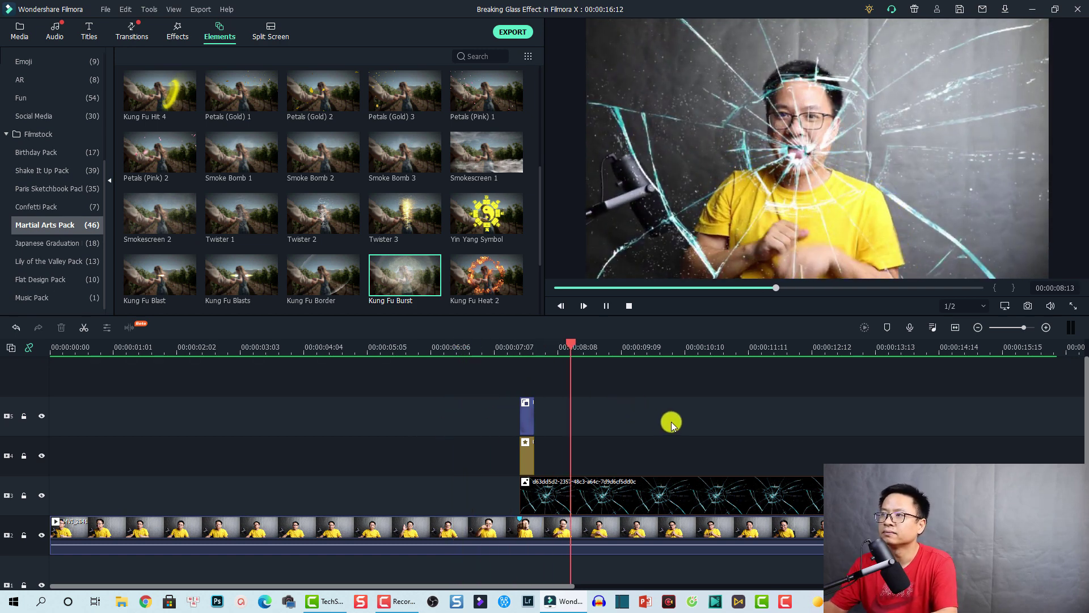
pyautogui.press('space')
pyautogui.click(446, 353)
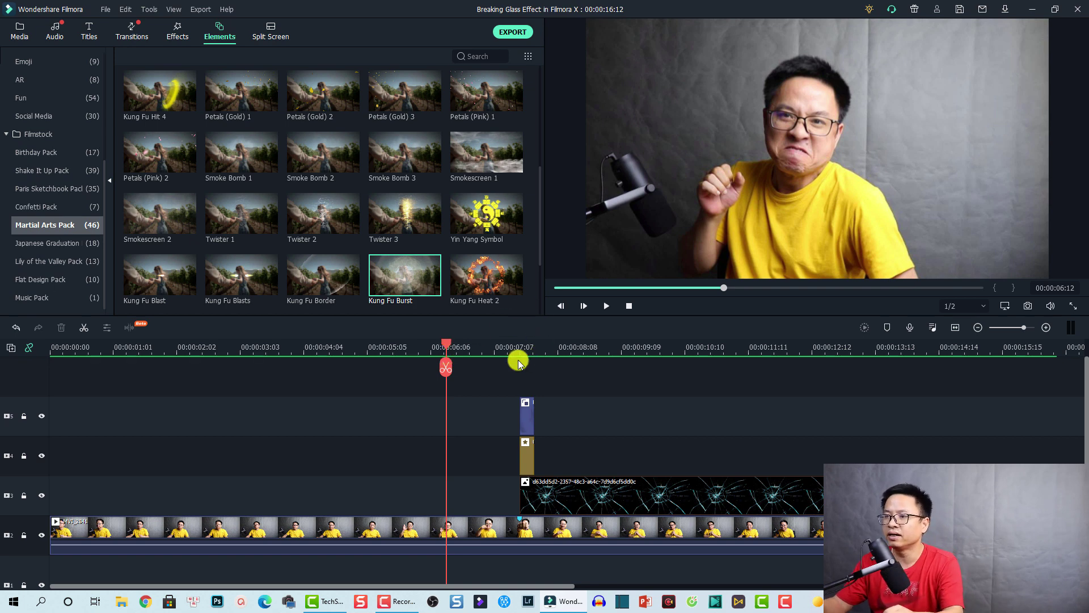
pyautogui.press('space')
pyautogui.press('space')
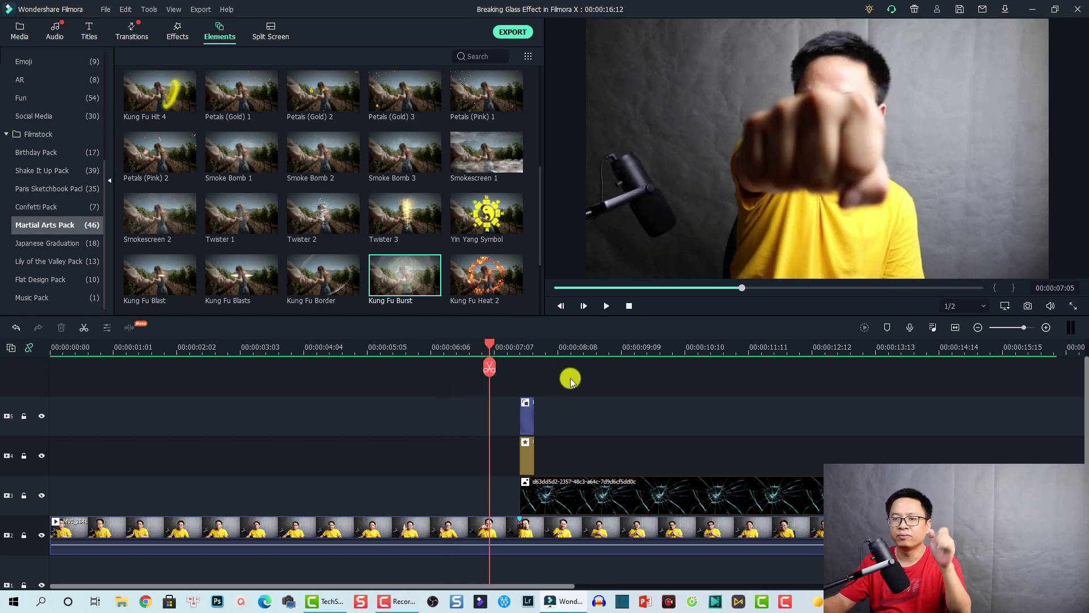
# - Slide the glass, shake and burst clips left to snap at 00:00:07:05
pyautogui.moveTo(571, 378); pyautogui.dragTo(512, 489)
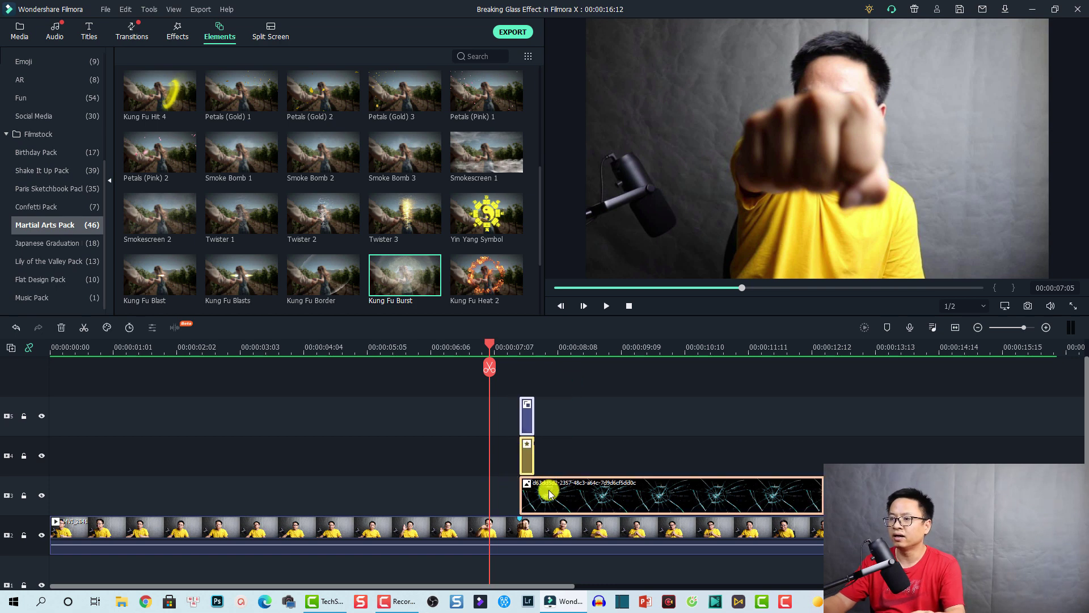
pyautogui.click(527, 421)
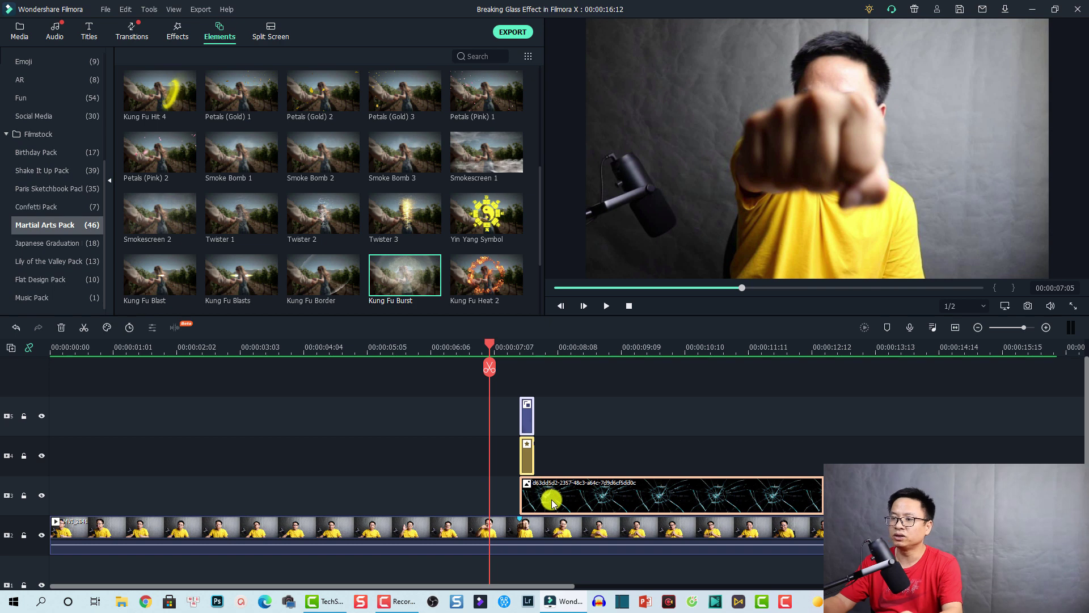
pyautogui.moveTo(559, 500); pyautogui.dragTo(526, 500)
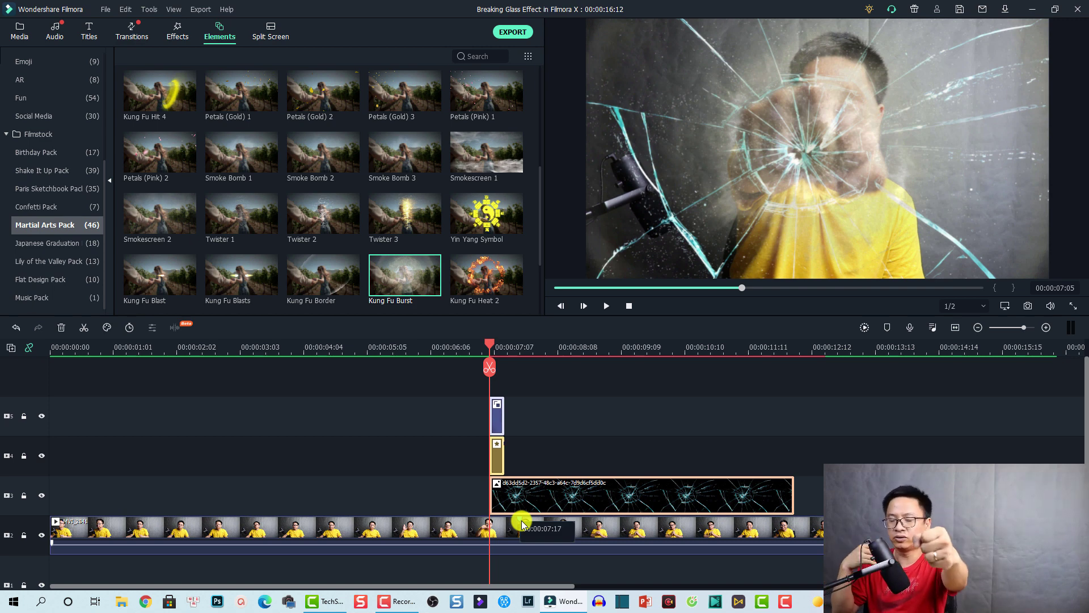
# - Play back across the punch to check the layered impact
pyautogui.click(640, 349)
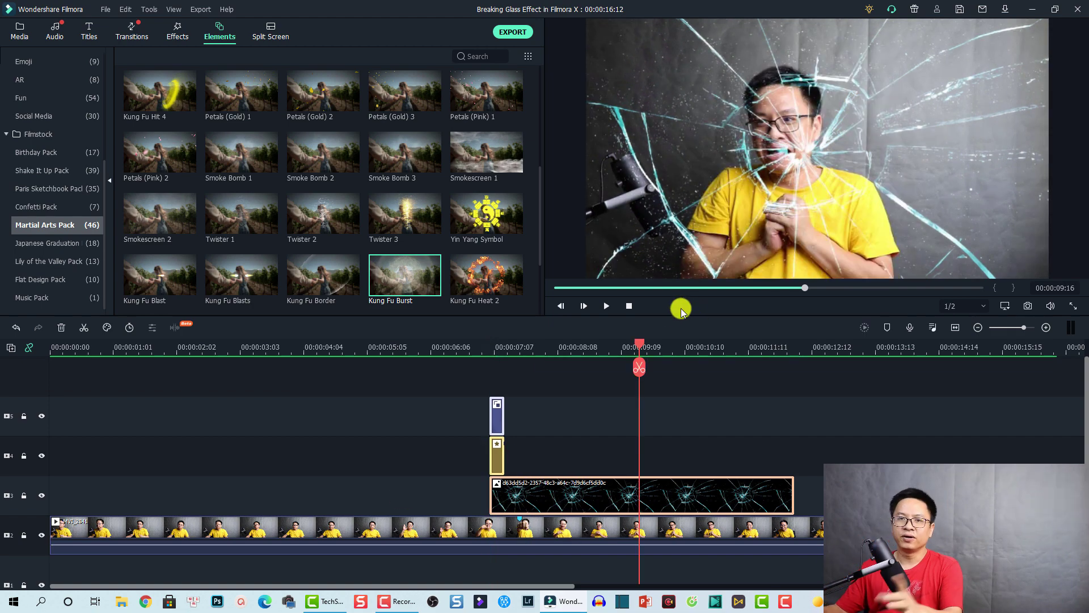
pyautogui.click(384, 348)
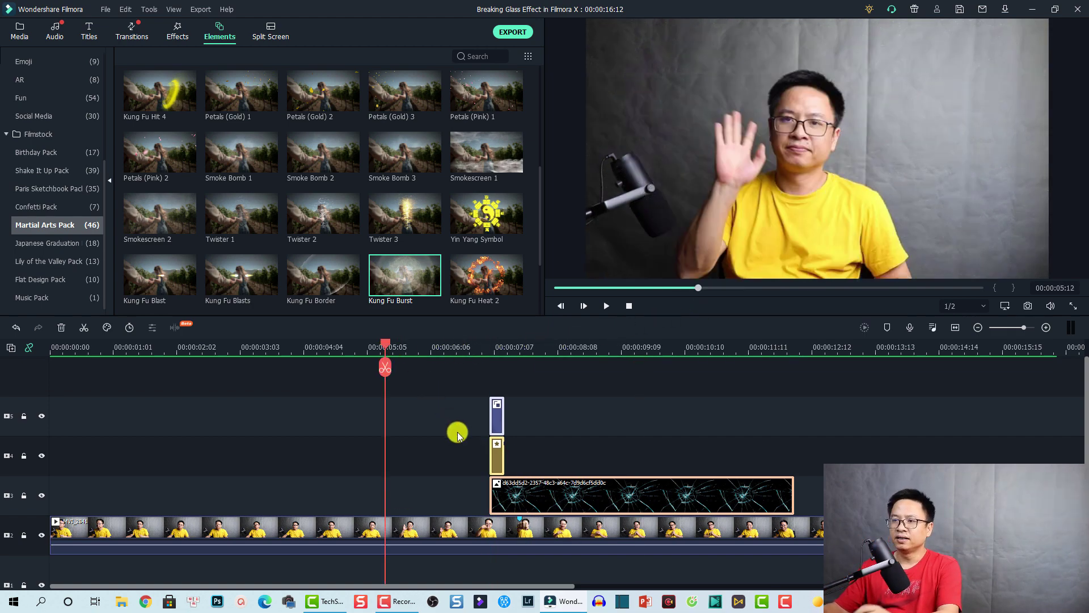
pyautogui.press('space')
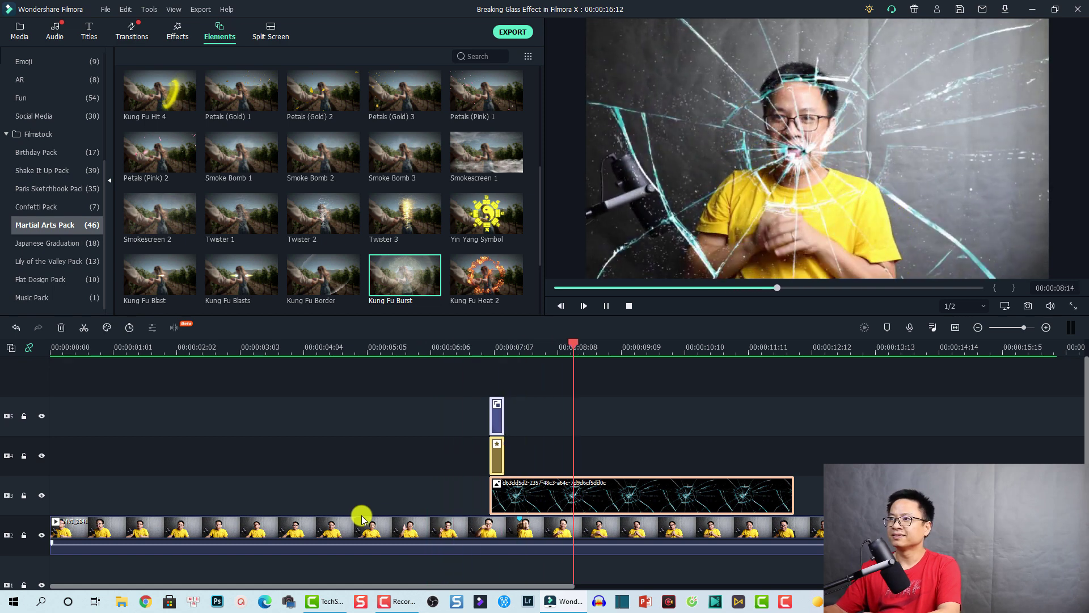
pyautogui.press('space')
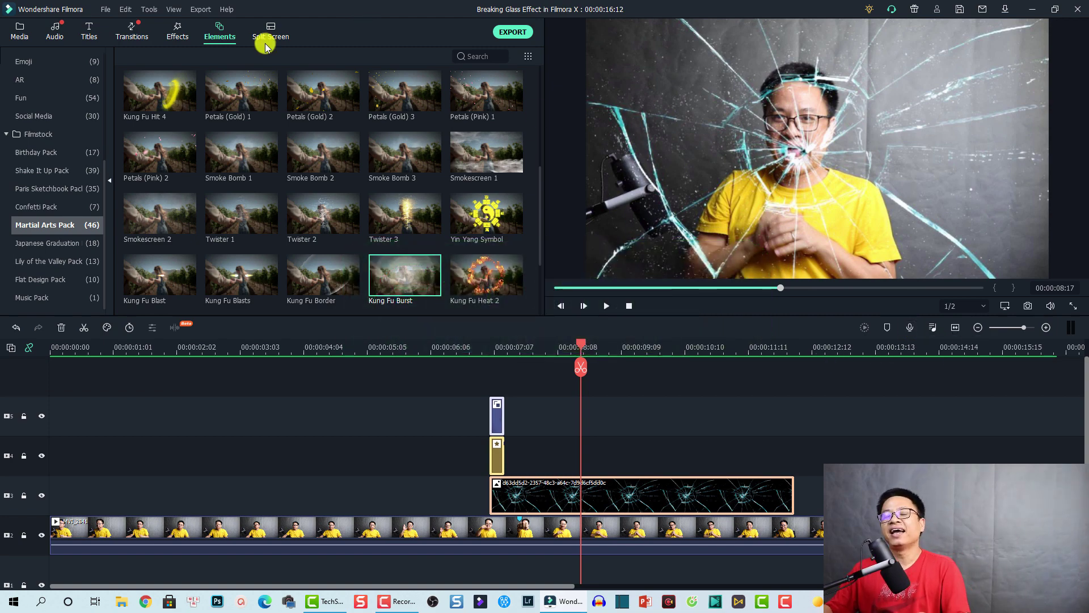
# - Add the REC_20210531 recording to an audio track, starting slightly before the impact
pyautogui.click(17, 36)
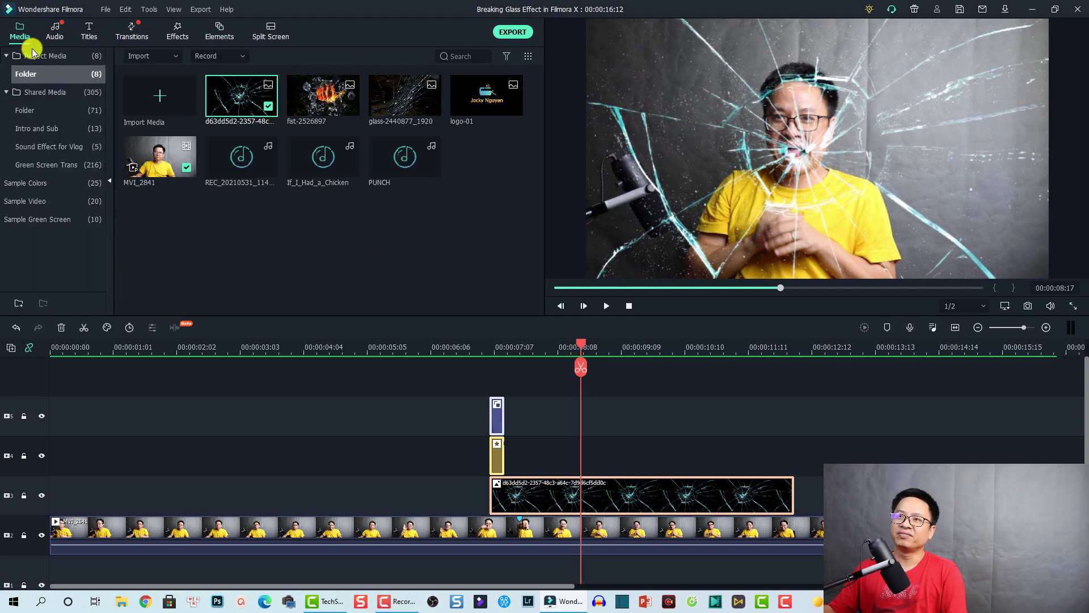
pyautogui.click(228, 173)
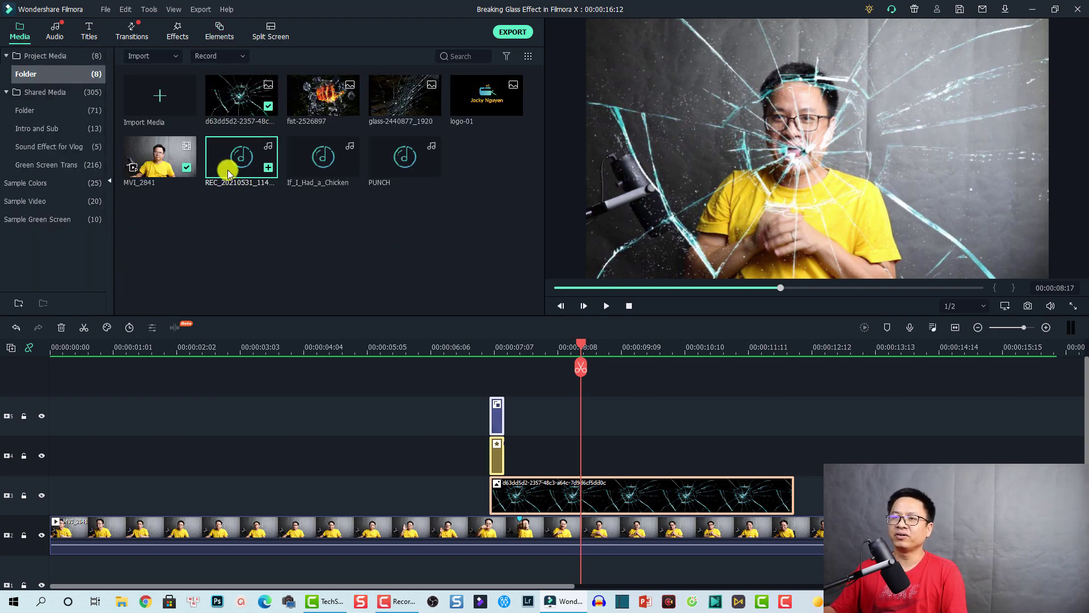
pyautogui.moveTo(228, 173); pyautogui.dragTo(456, 496)
pyautogui.moveTo(526, 536); pyautogui.dragTo(511, 533)
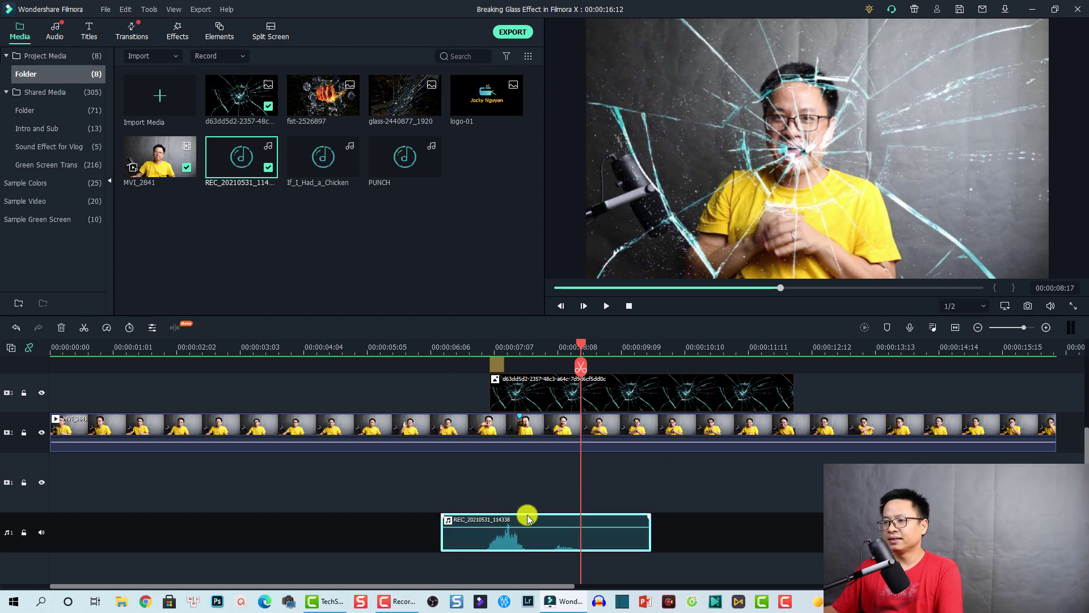
# - Place the PUNCH sound effect on a second audio track at the fist impact
pyautogui.click(495, 349)
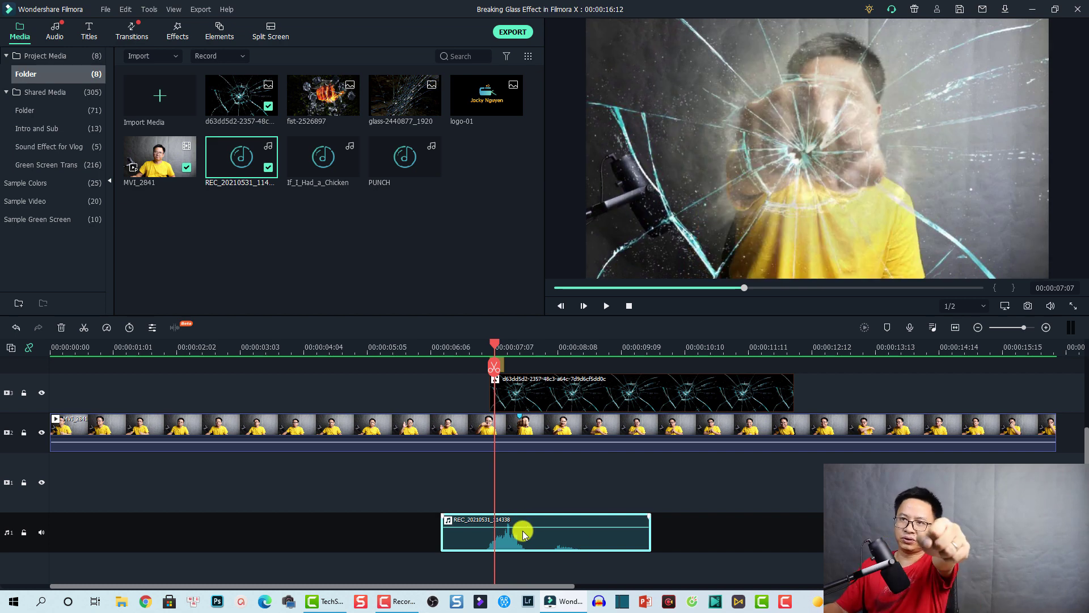
pyautogui.click(404, 195)
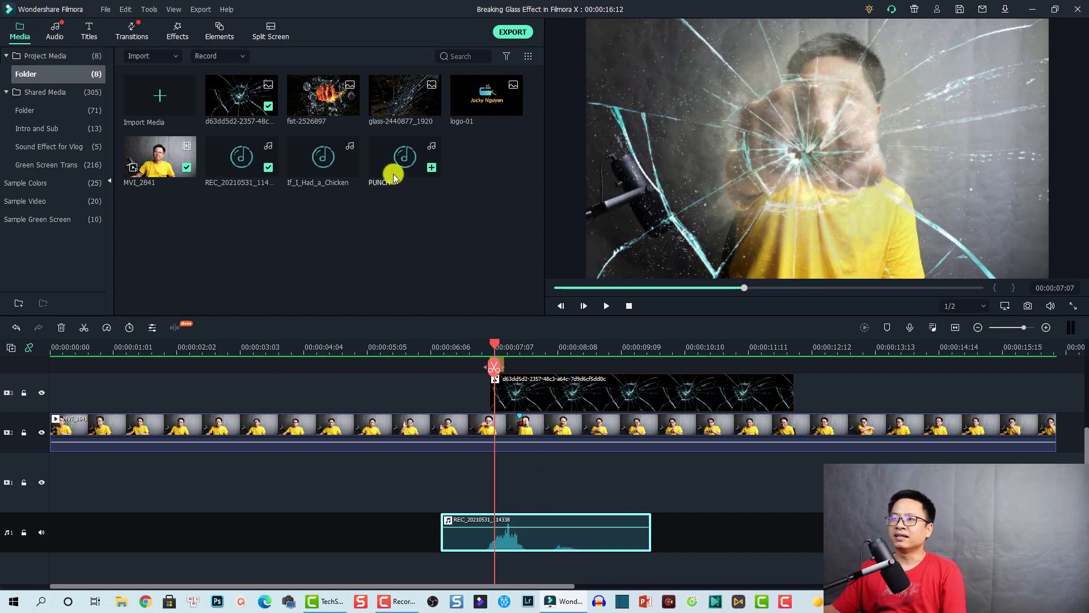
pyautogui.click(394, 178)
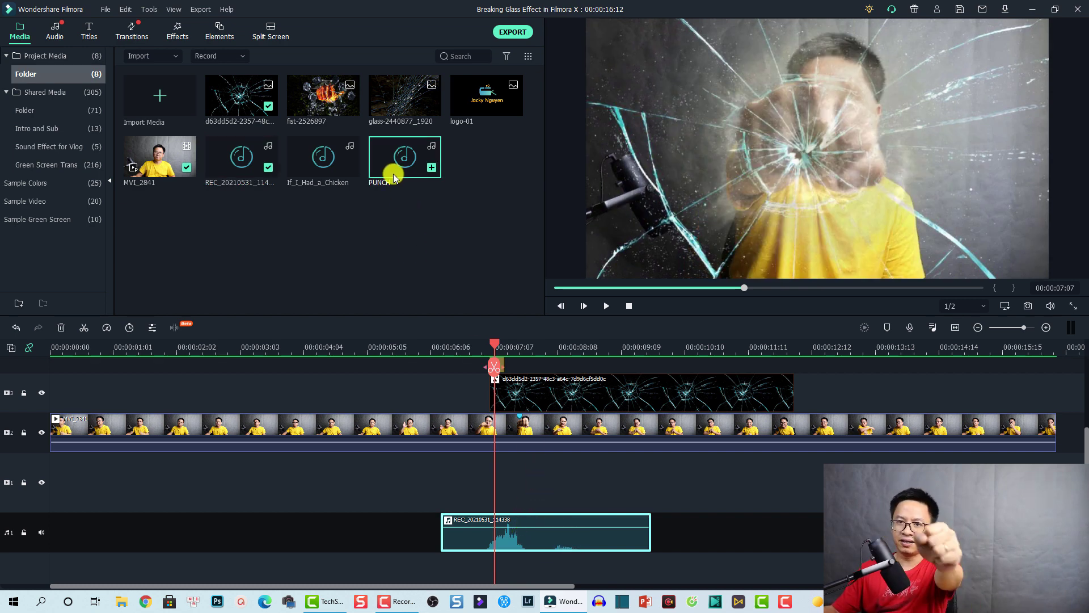
pyautogui.moveTo(393, 171); pyautogui.dragTo(478, 572)
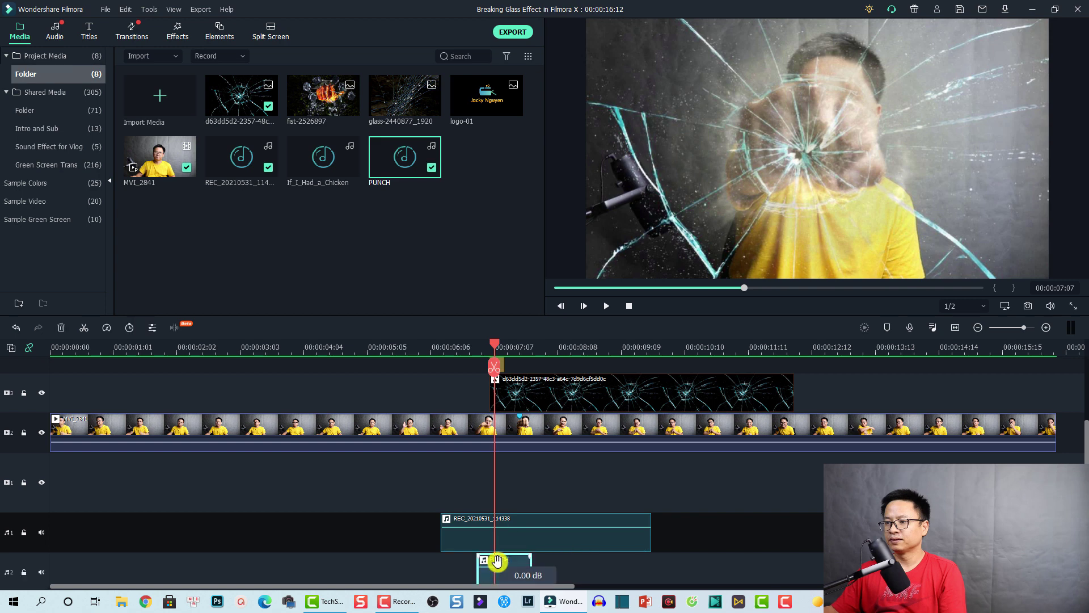
# - Lower REC to about -8 dB and set PUNCH to -2.46 dB
pyautogui.moveTo(502, 528); pyautogui.dragTo(503, 536)
pyautogui.moveTo(510, 487); pyautogui.dragTo(509, 491)
pyautogui.moveTo(499, 529); pyautogui.dragTo(499, 530)
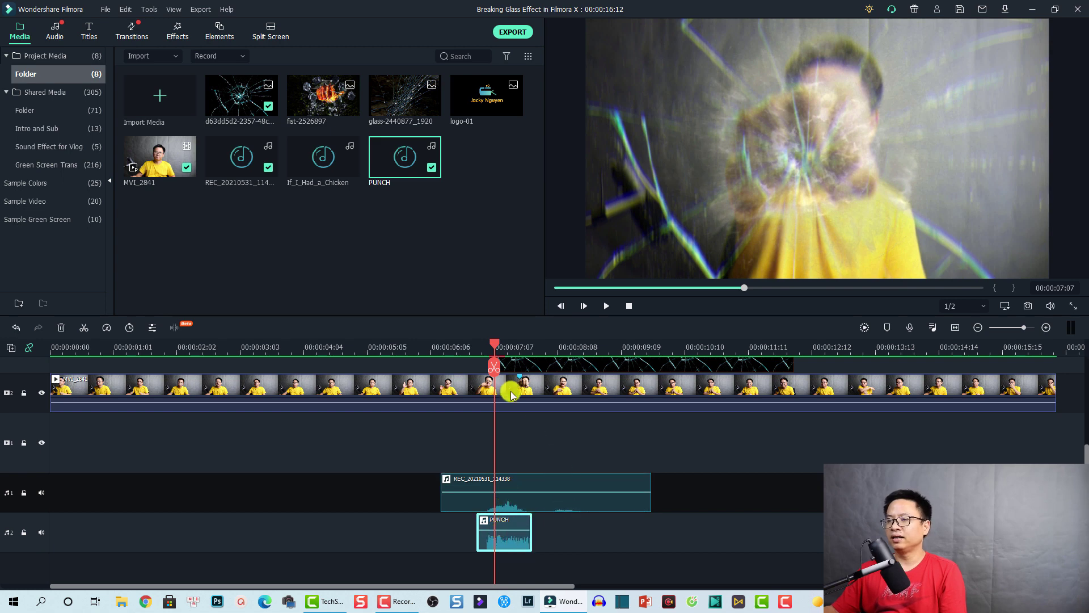
pyautogui.click(471, 352)
pyautogui.scroll(2, 538, 396)
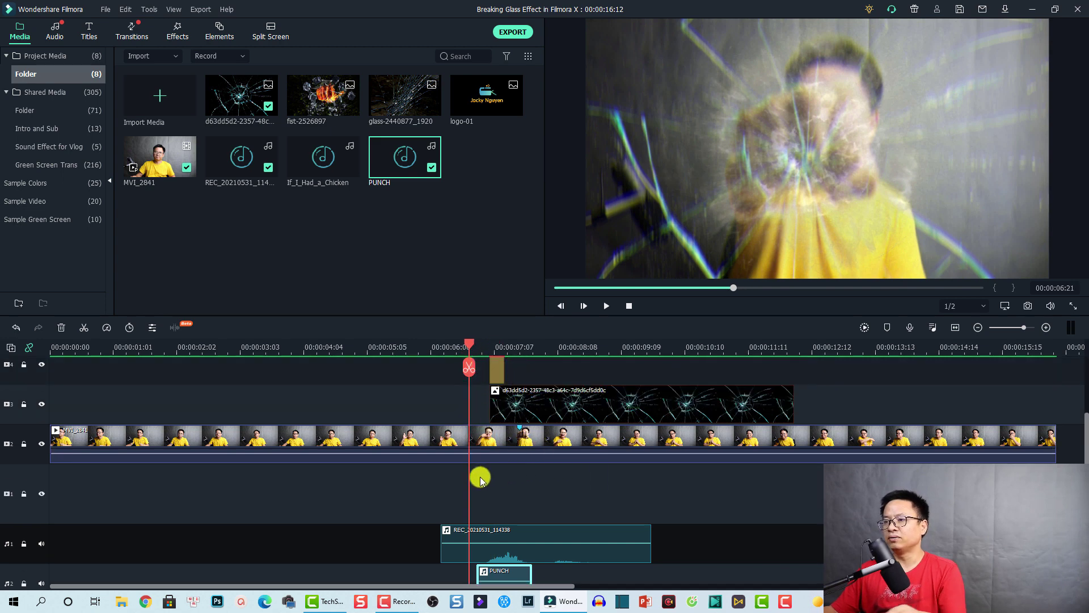
pyautogui.scroll(-2, 471, 471)
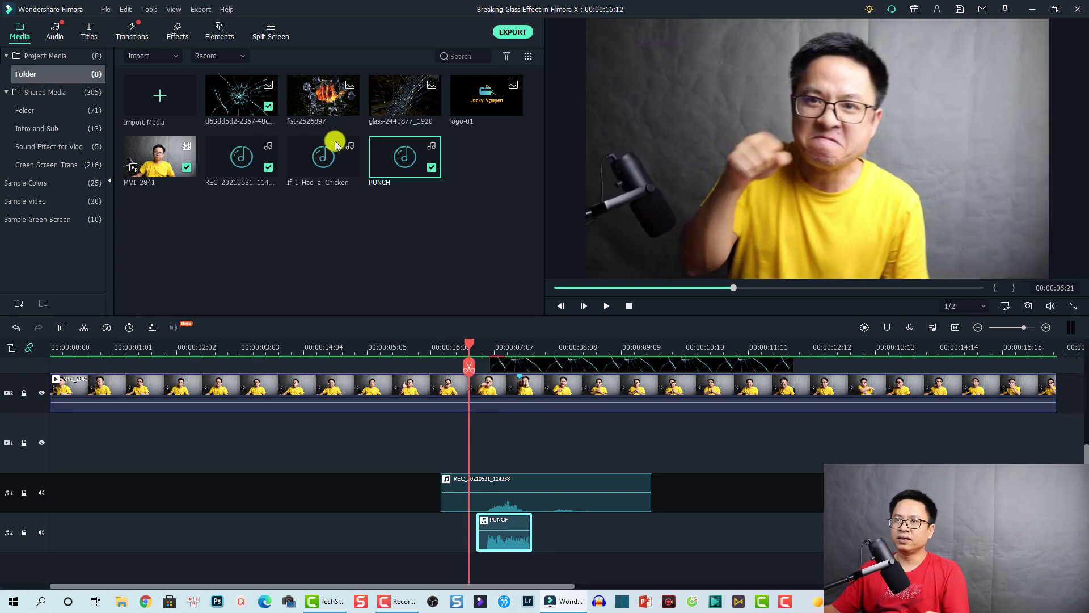
pyautogui.click(316, 172)
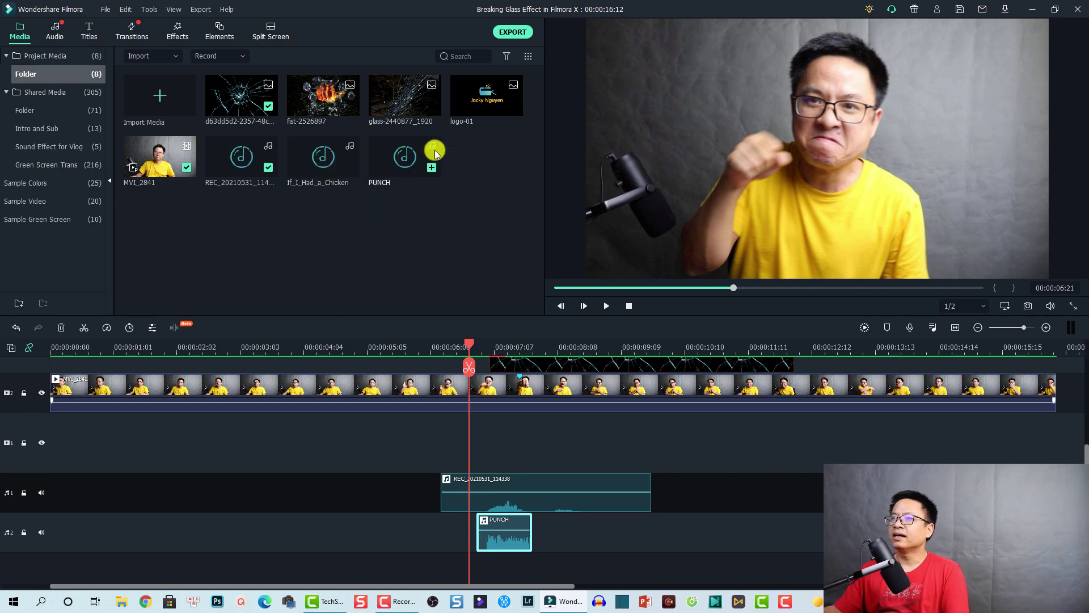
pyautogui.scroll(3, 760, 514)
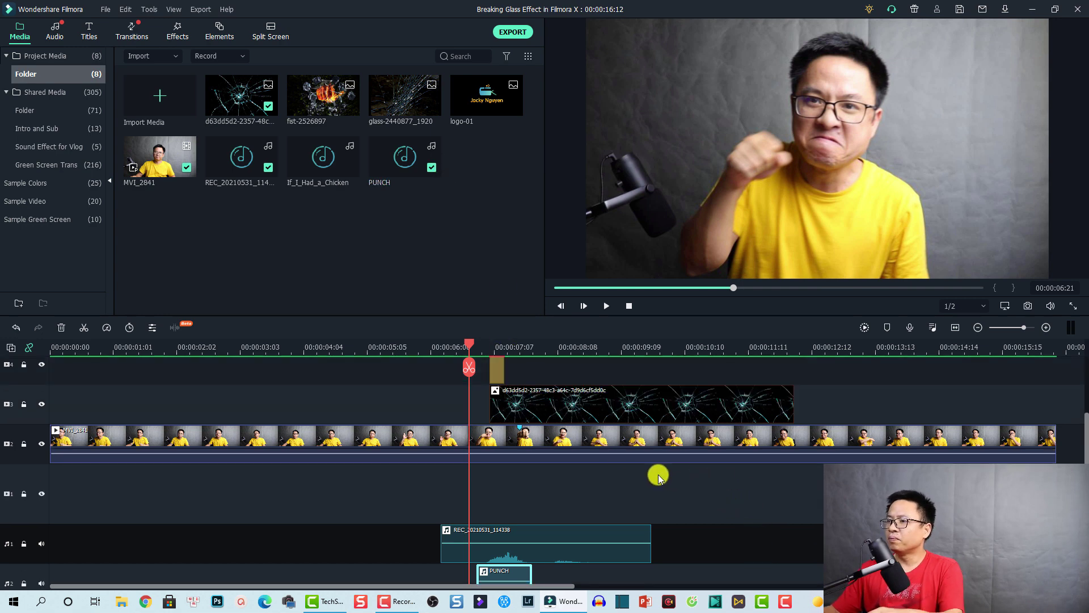
pyautogui.click(521, 346)
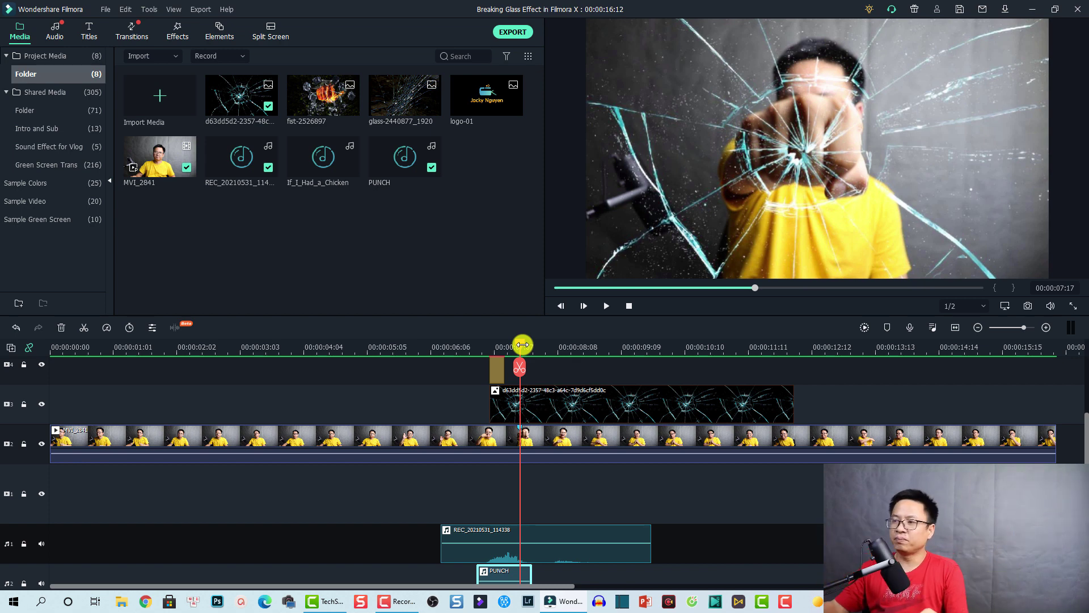
# - Add Up-Down 2 on track 4 at the impact and trim it to end near 00:00:10
pyautogui.click(173, 30)
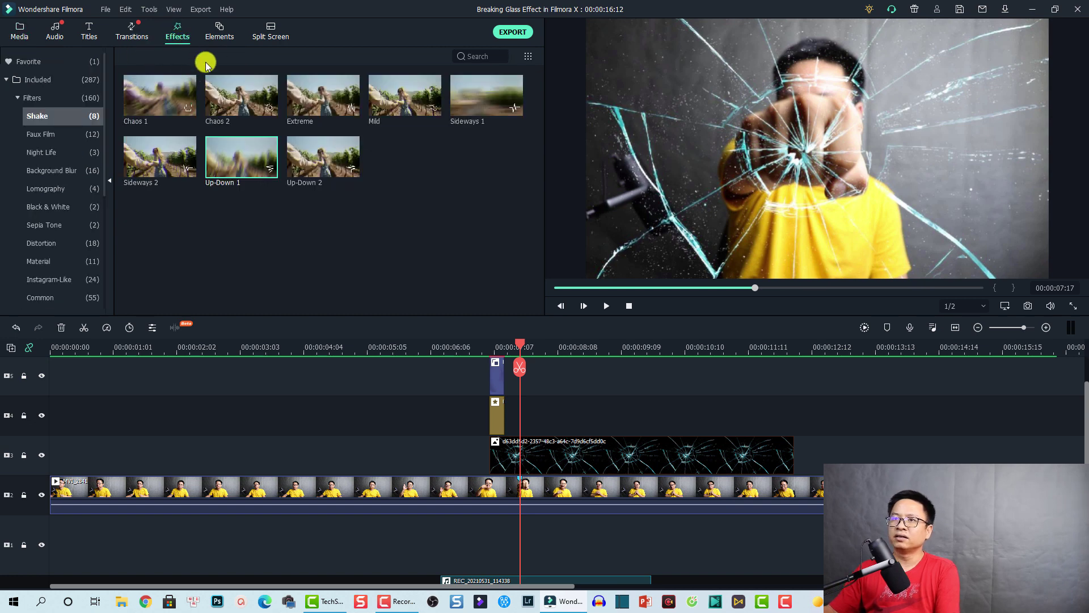
pyautogui.moveTo(324, 175)
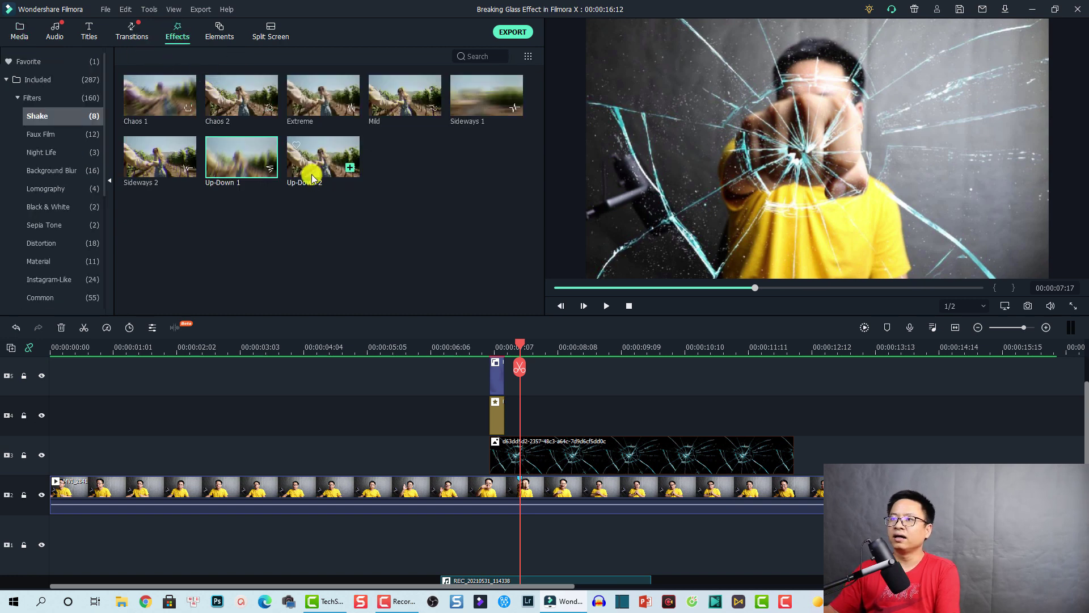
pyautogui.moveTo(313, 178); pyautogui.dragTo(513, 417)
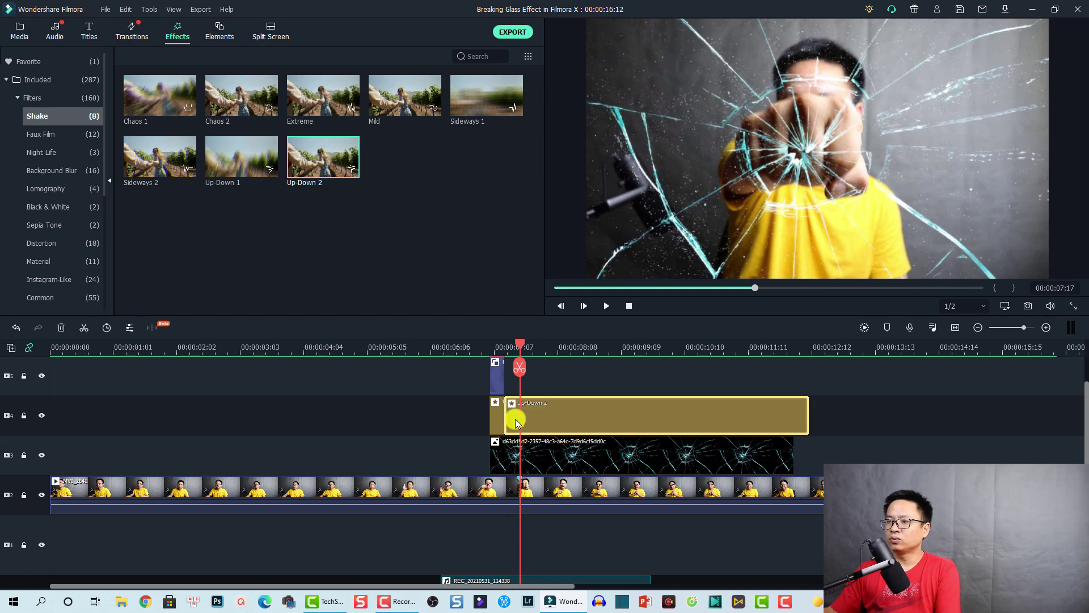
pyautogui.moveTo(810, 411); pyautogui.dragTo(689, 427)
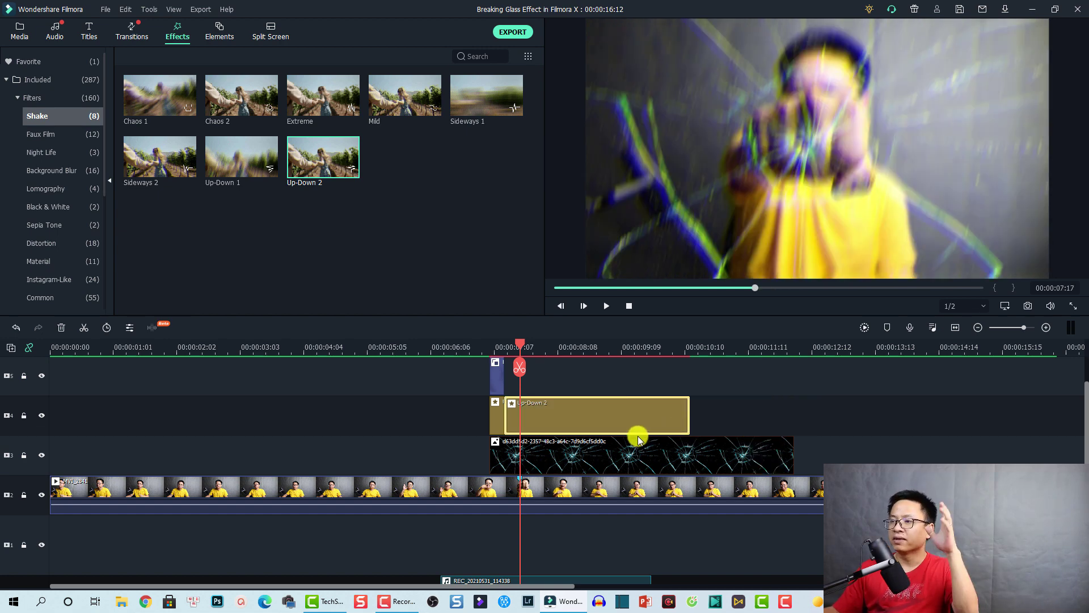
# - Change the Up-Down 2 shake Frequency from 400 to 120, then preview the impact at 00:00:09:09
pyautogui.doubleClick(581, 418)
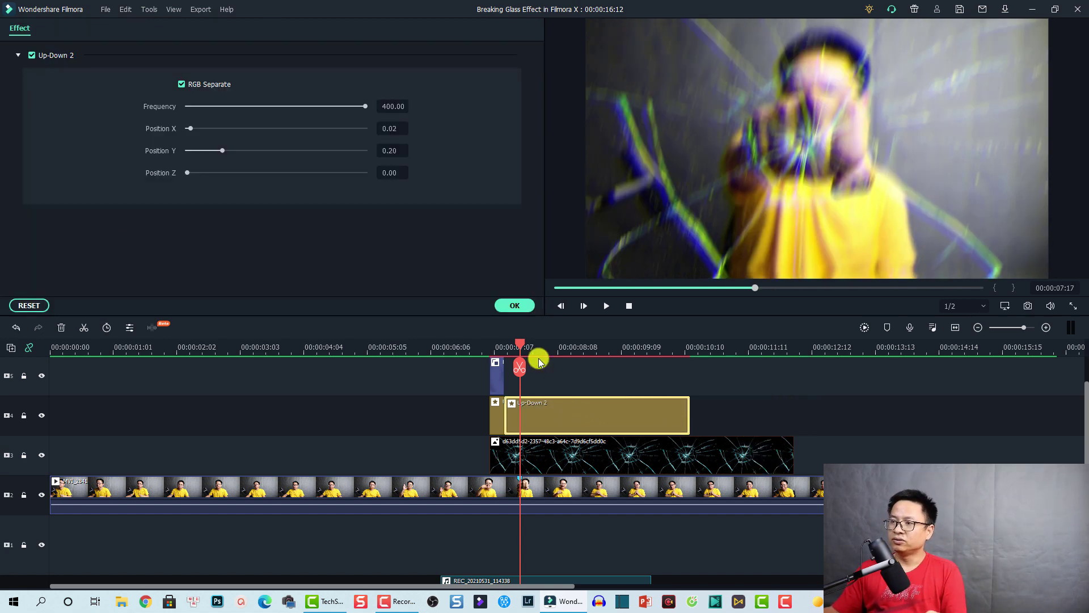
pyautogui.click(389, 102)
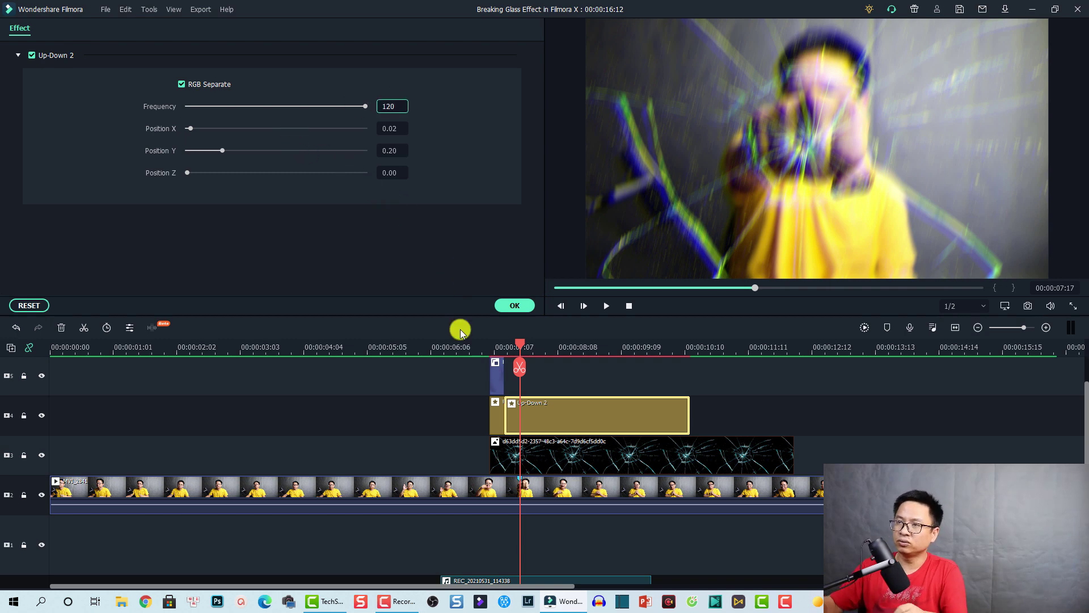
pyautogui.press('Return')
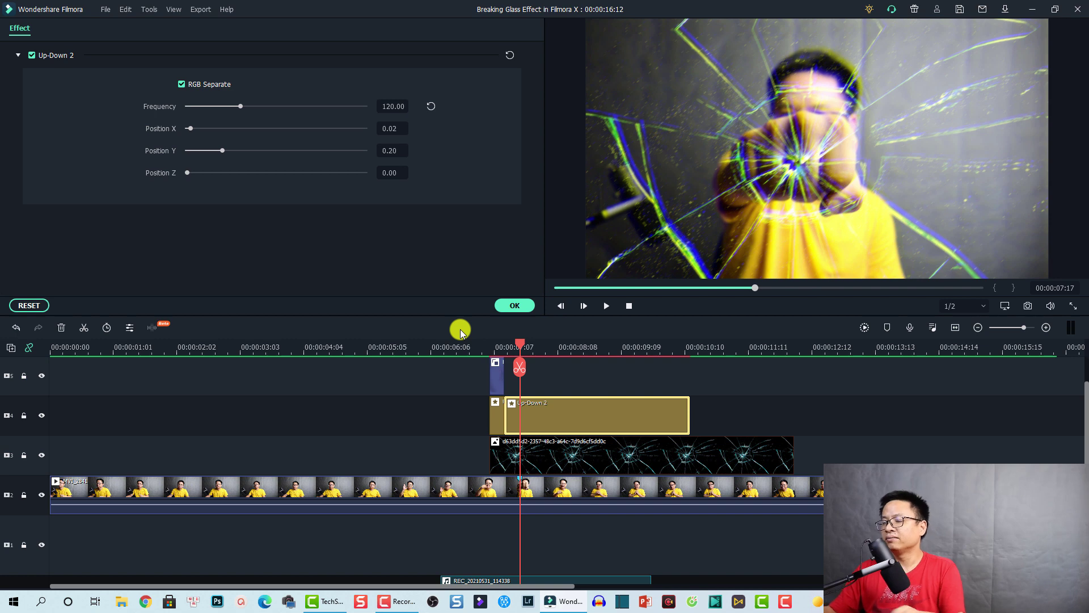
pyautogui.click(624, 375)
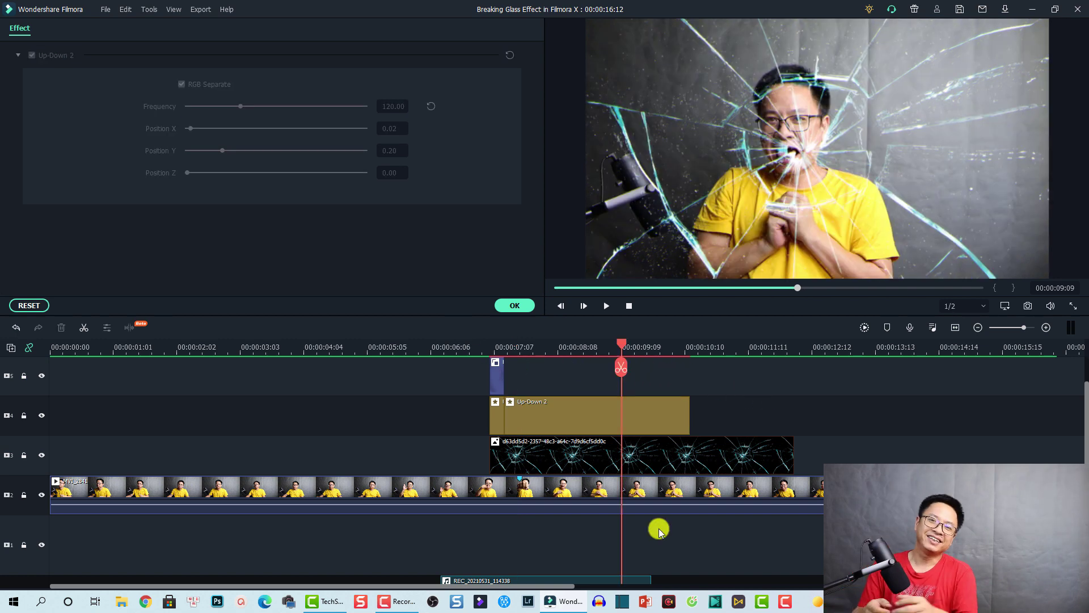